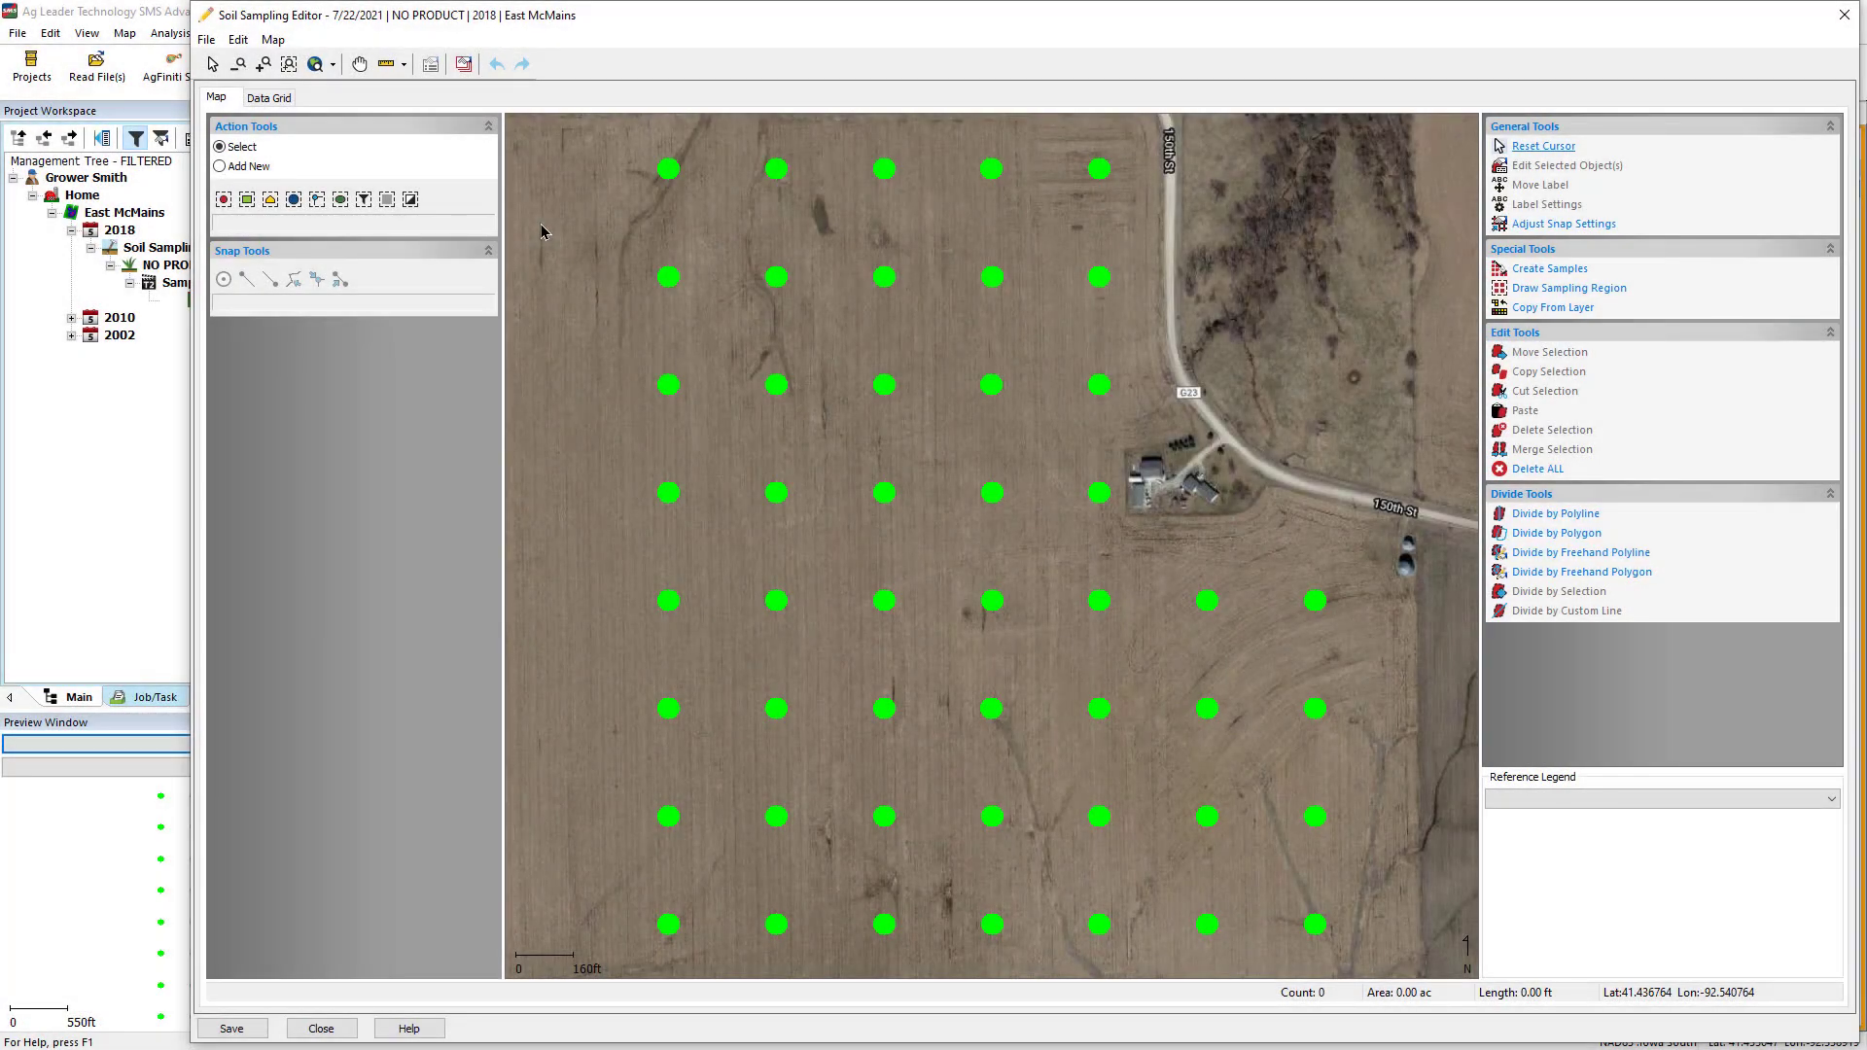
Step: Start a non-spatial data import of Soil testing results_confidence check.csv with all supported formats shown
left_click(208, 41)
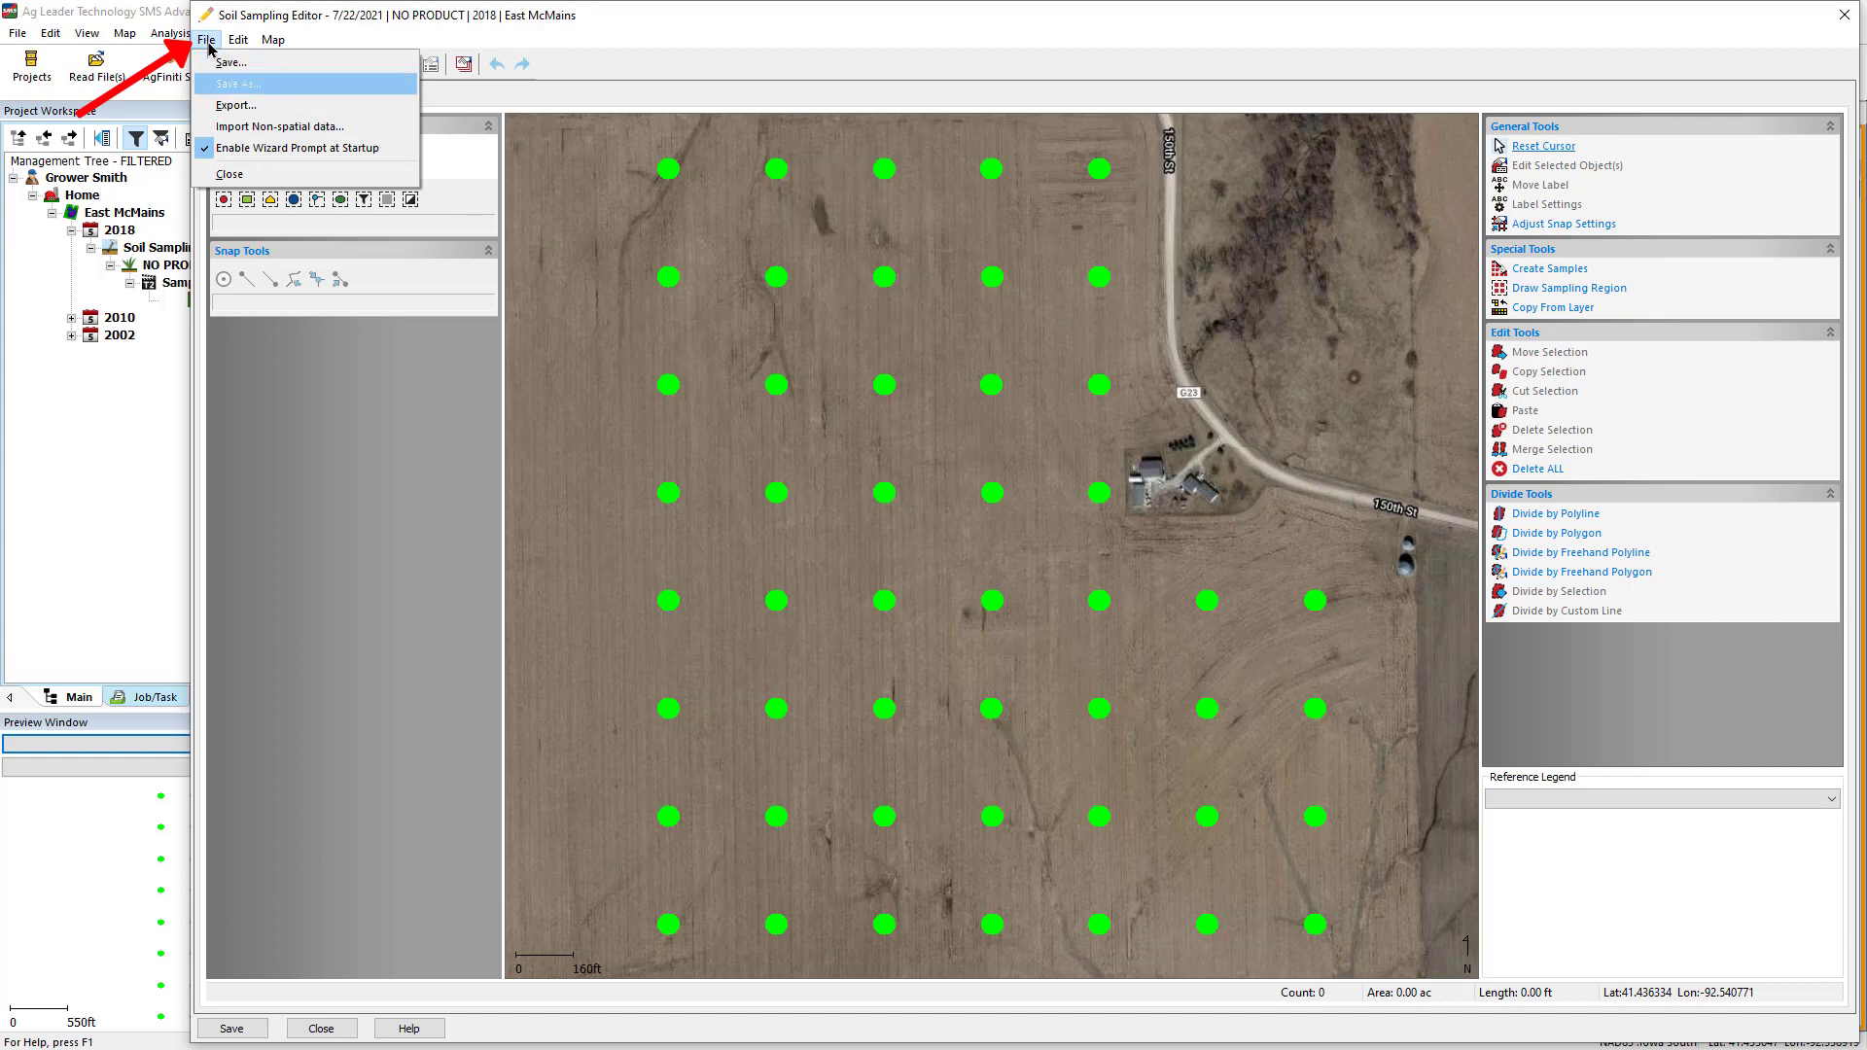
left_click(348, 127)
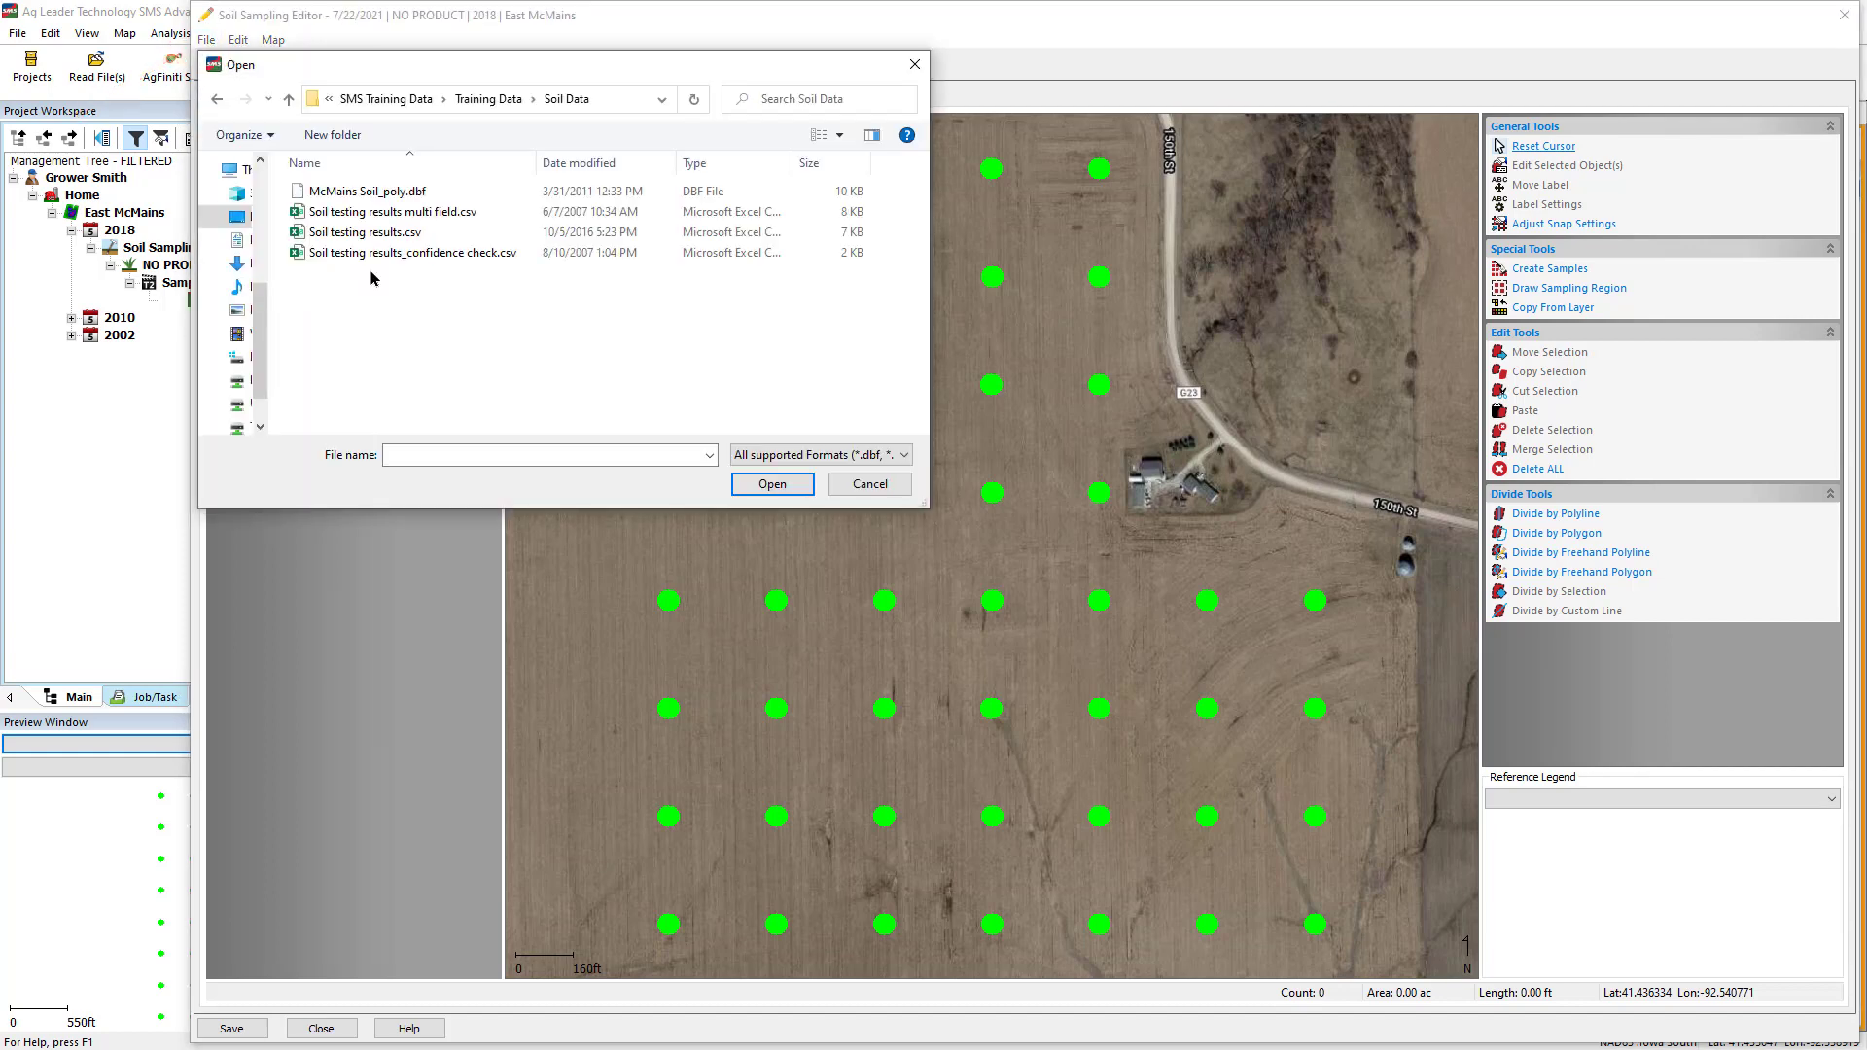
left_click(379, 259)
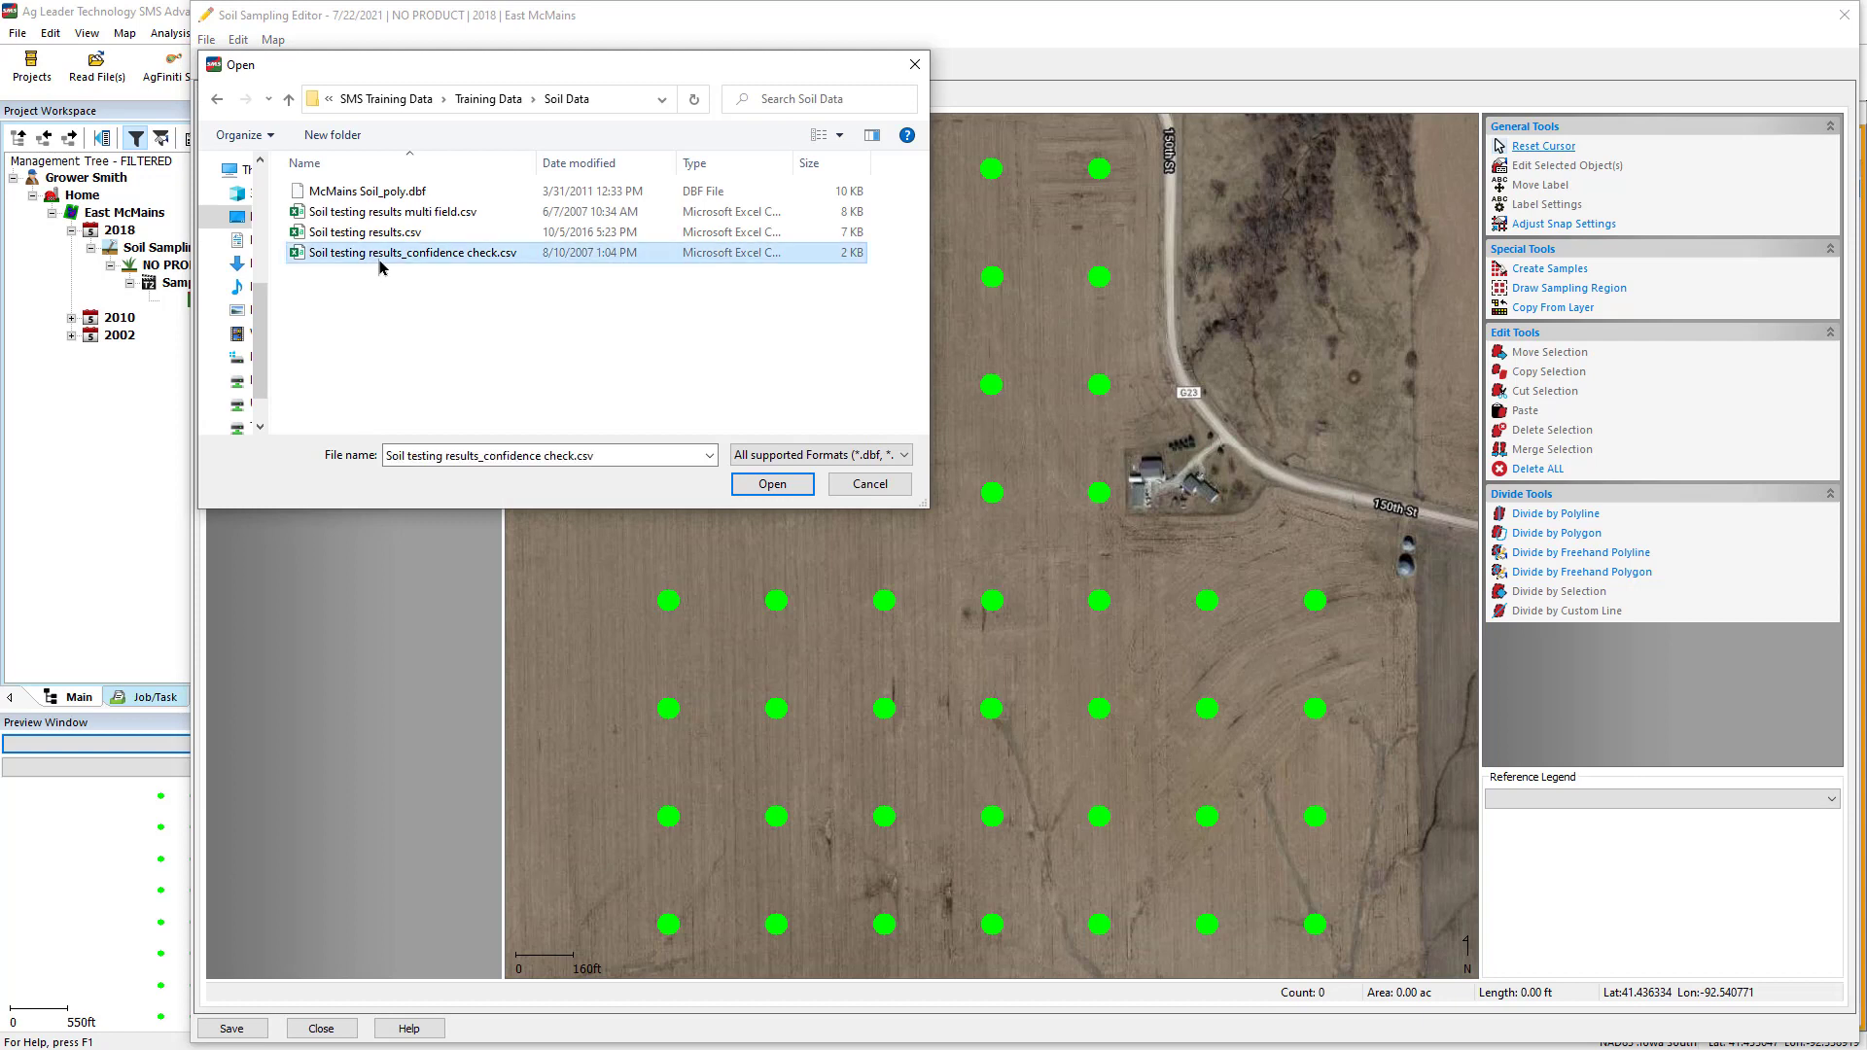
left_click(903, 455)
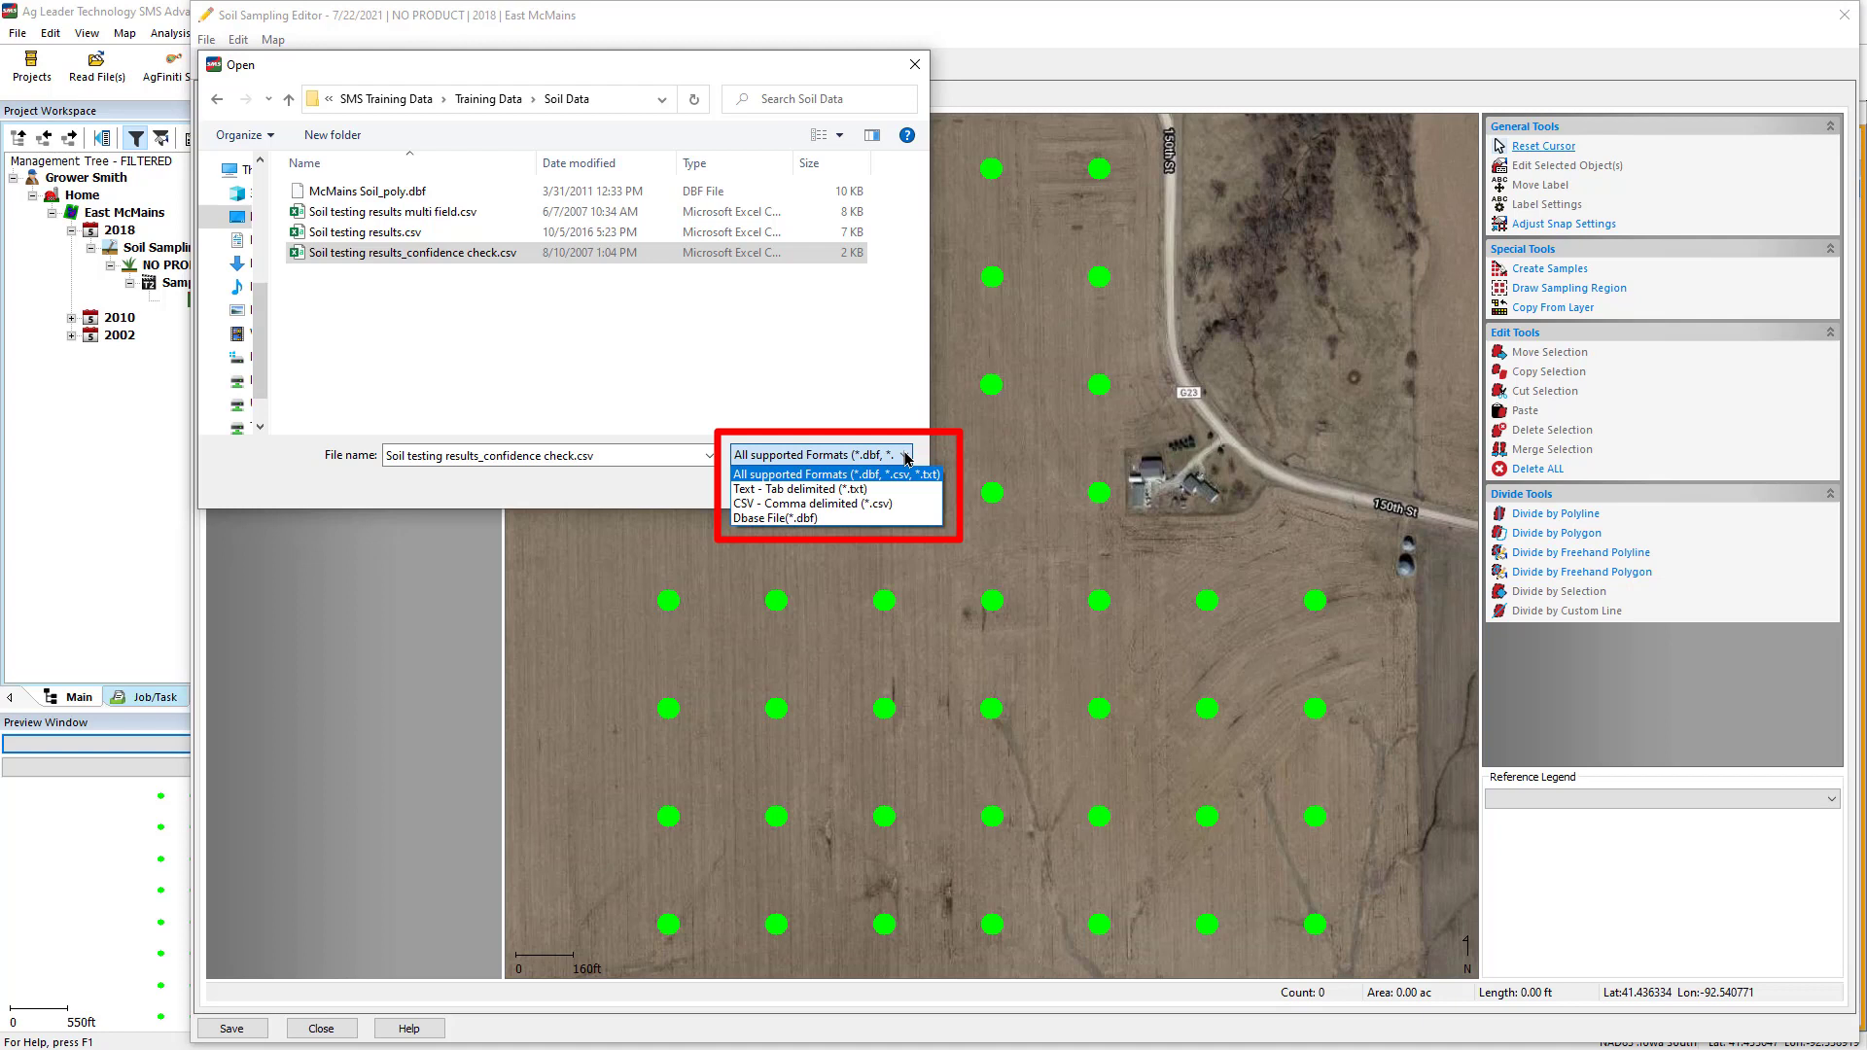
left_click(905, 457)
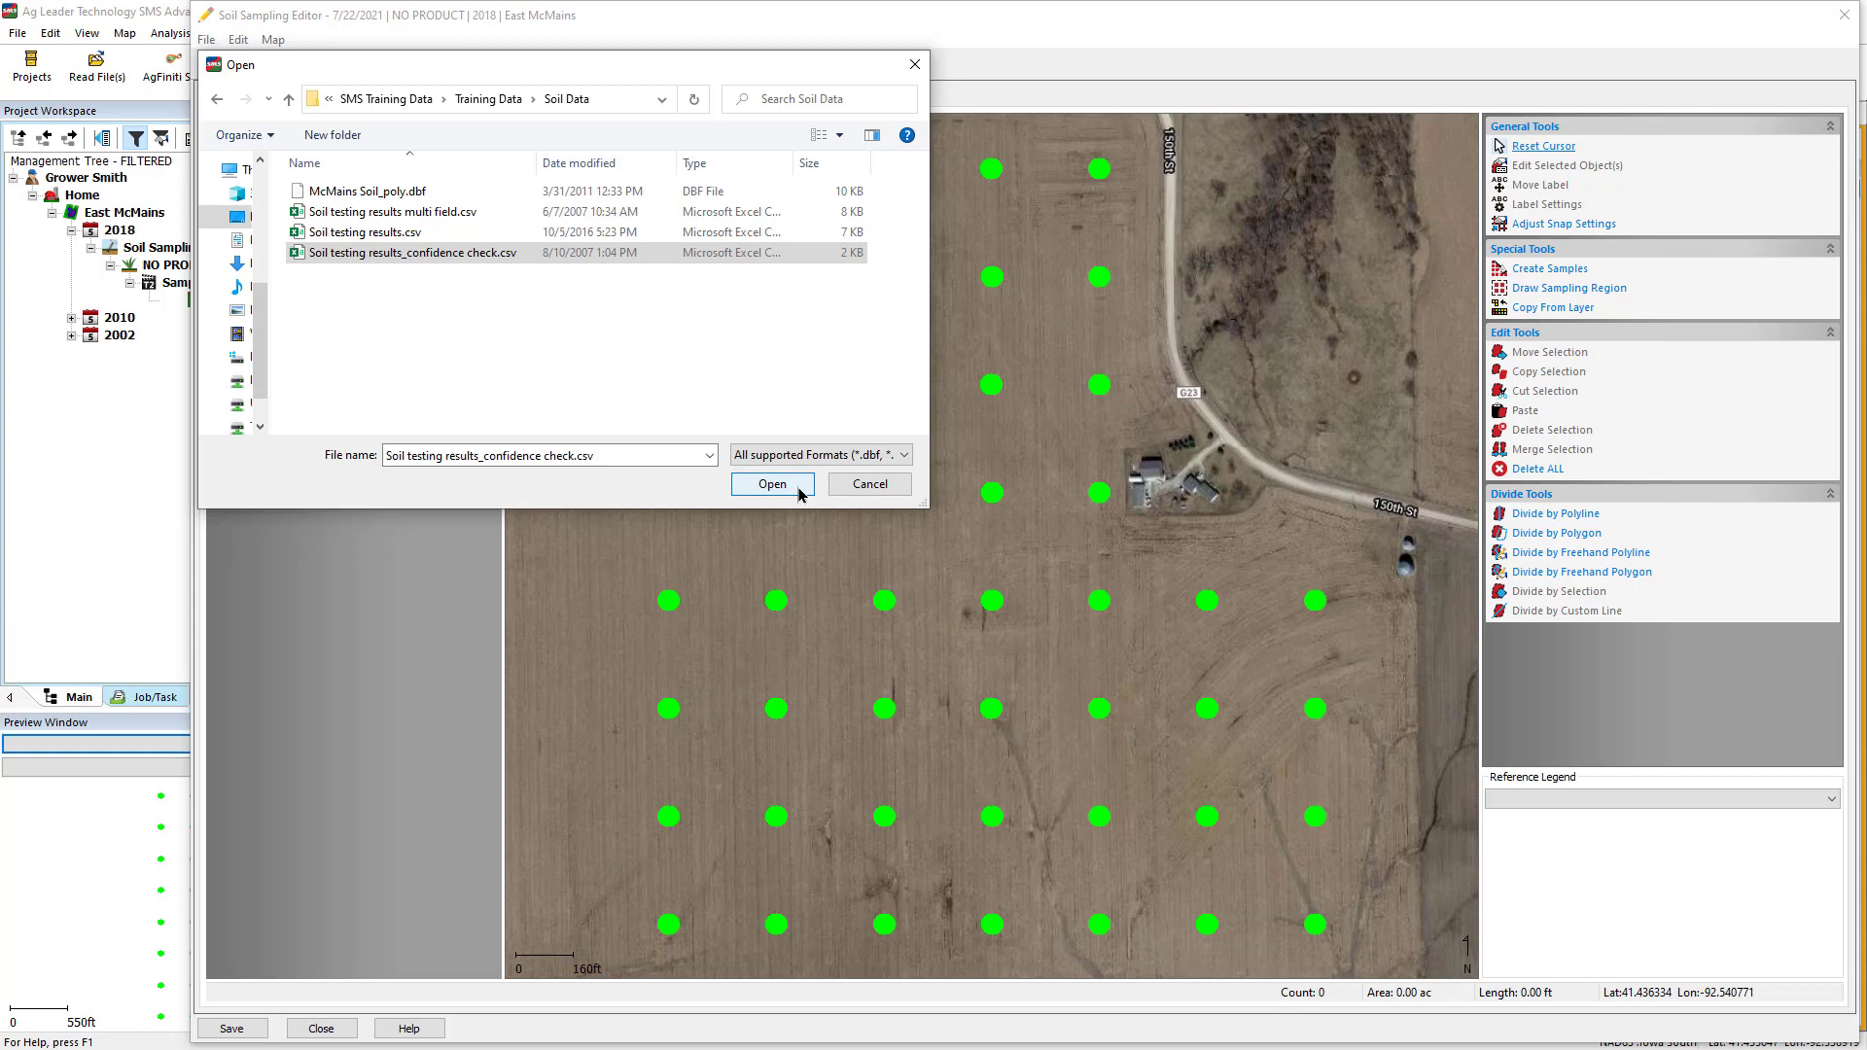
Step: Open the CSV as Comma Delimited Records and keep Feature ID as the linking attribute
left_click(800, 489)
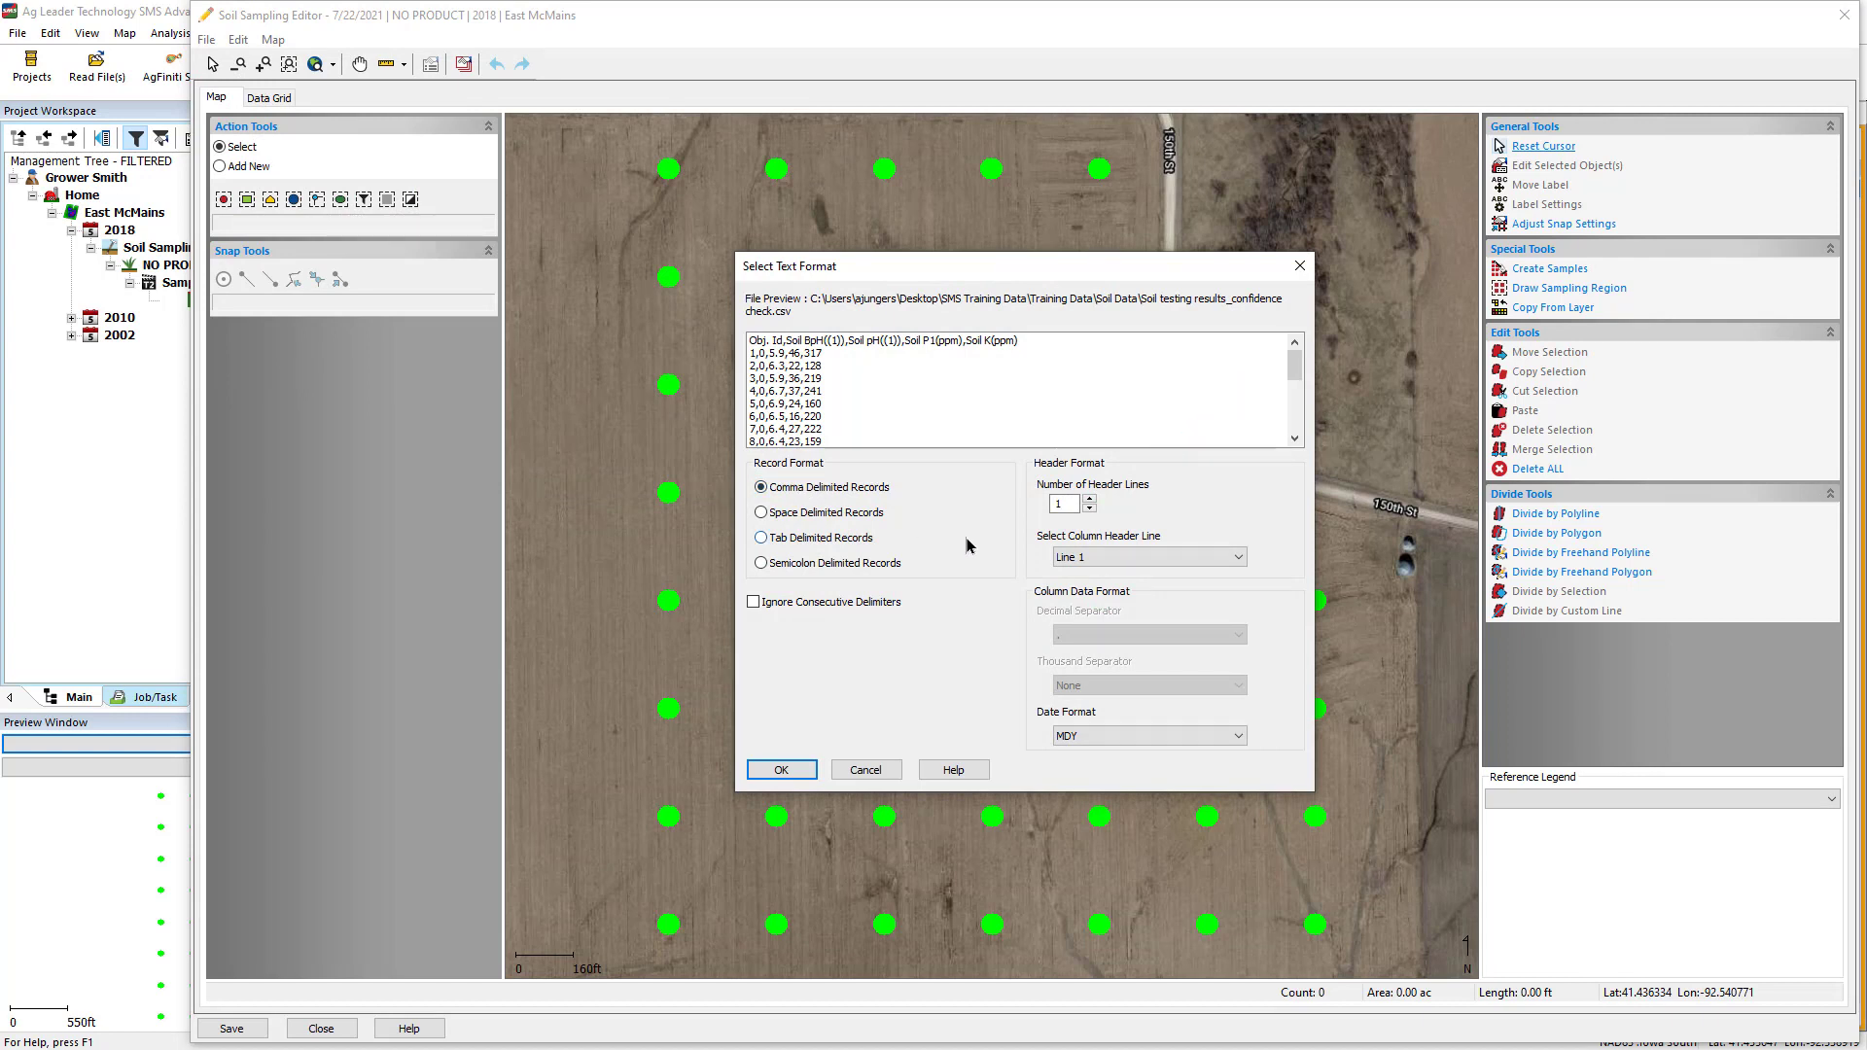
left_click(805, 773)
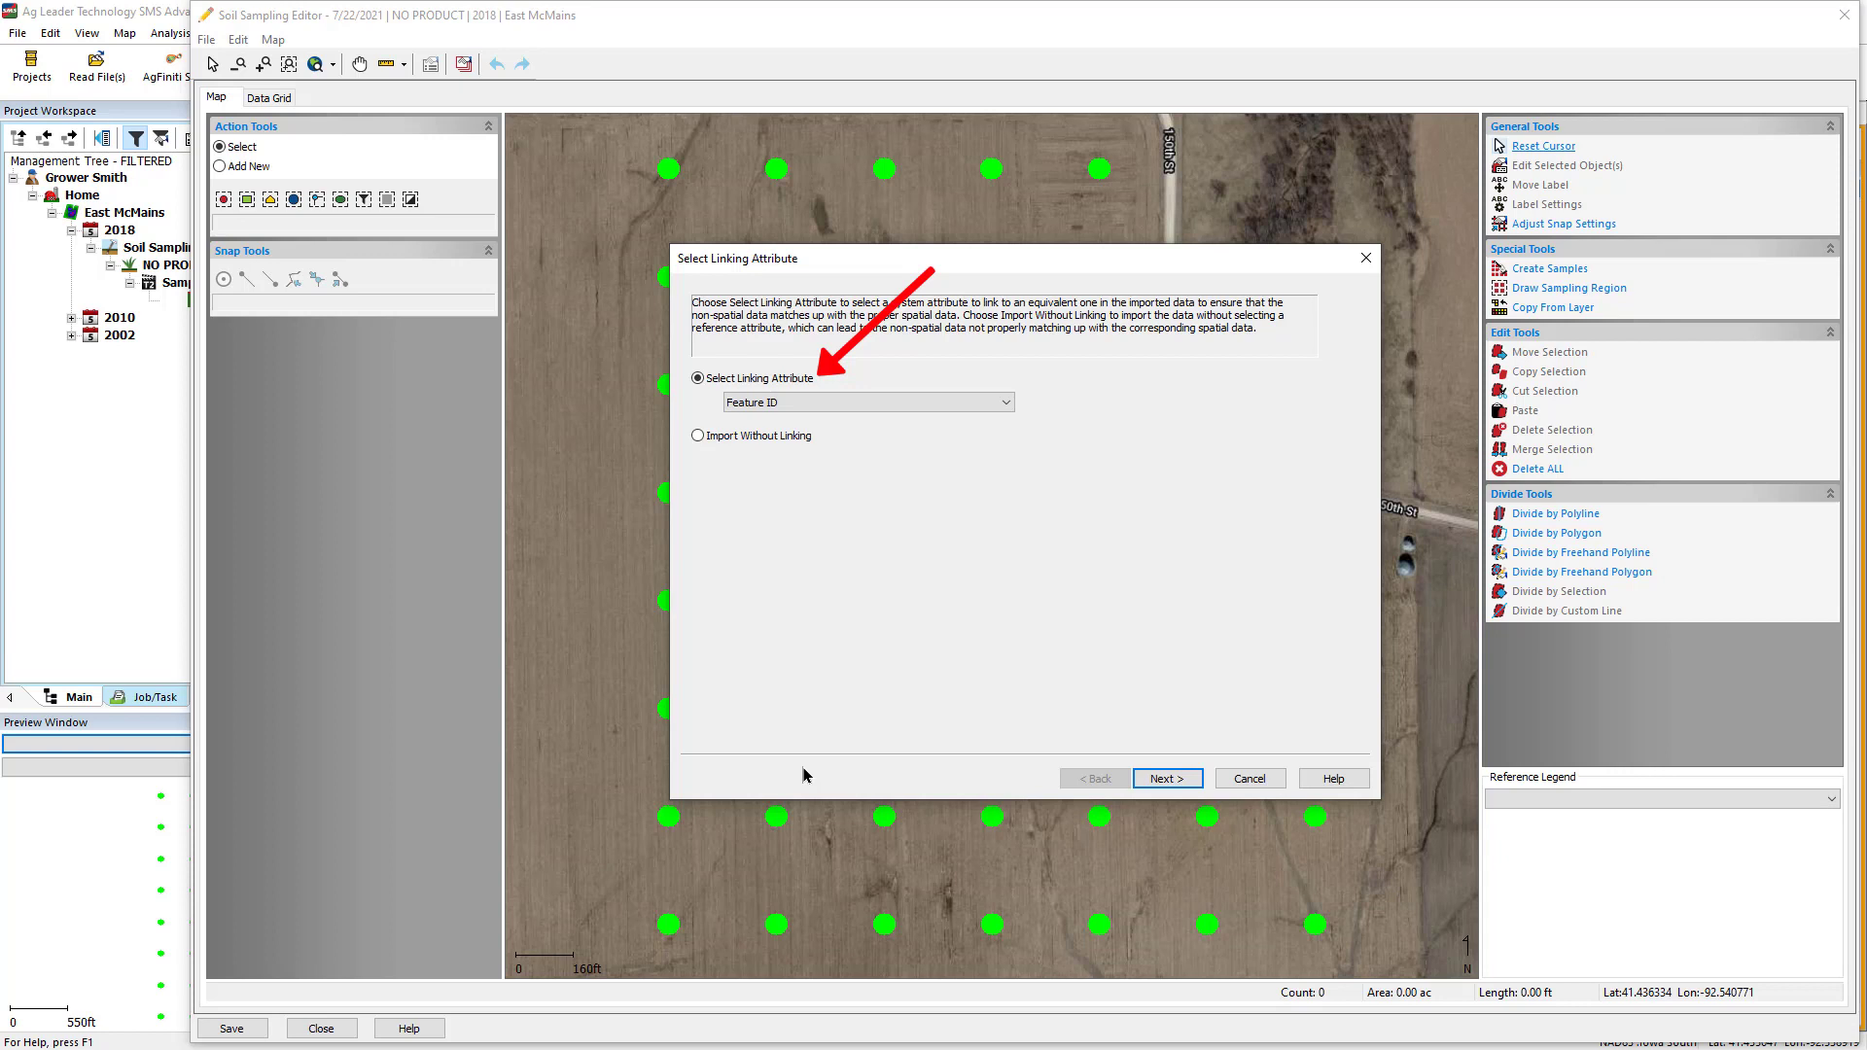
left_click(1005, 408)
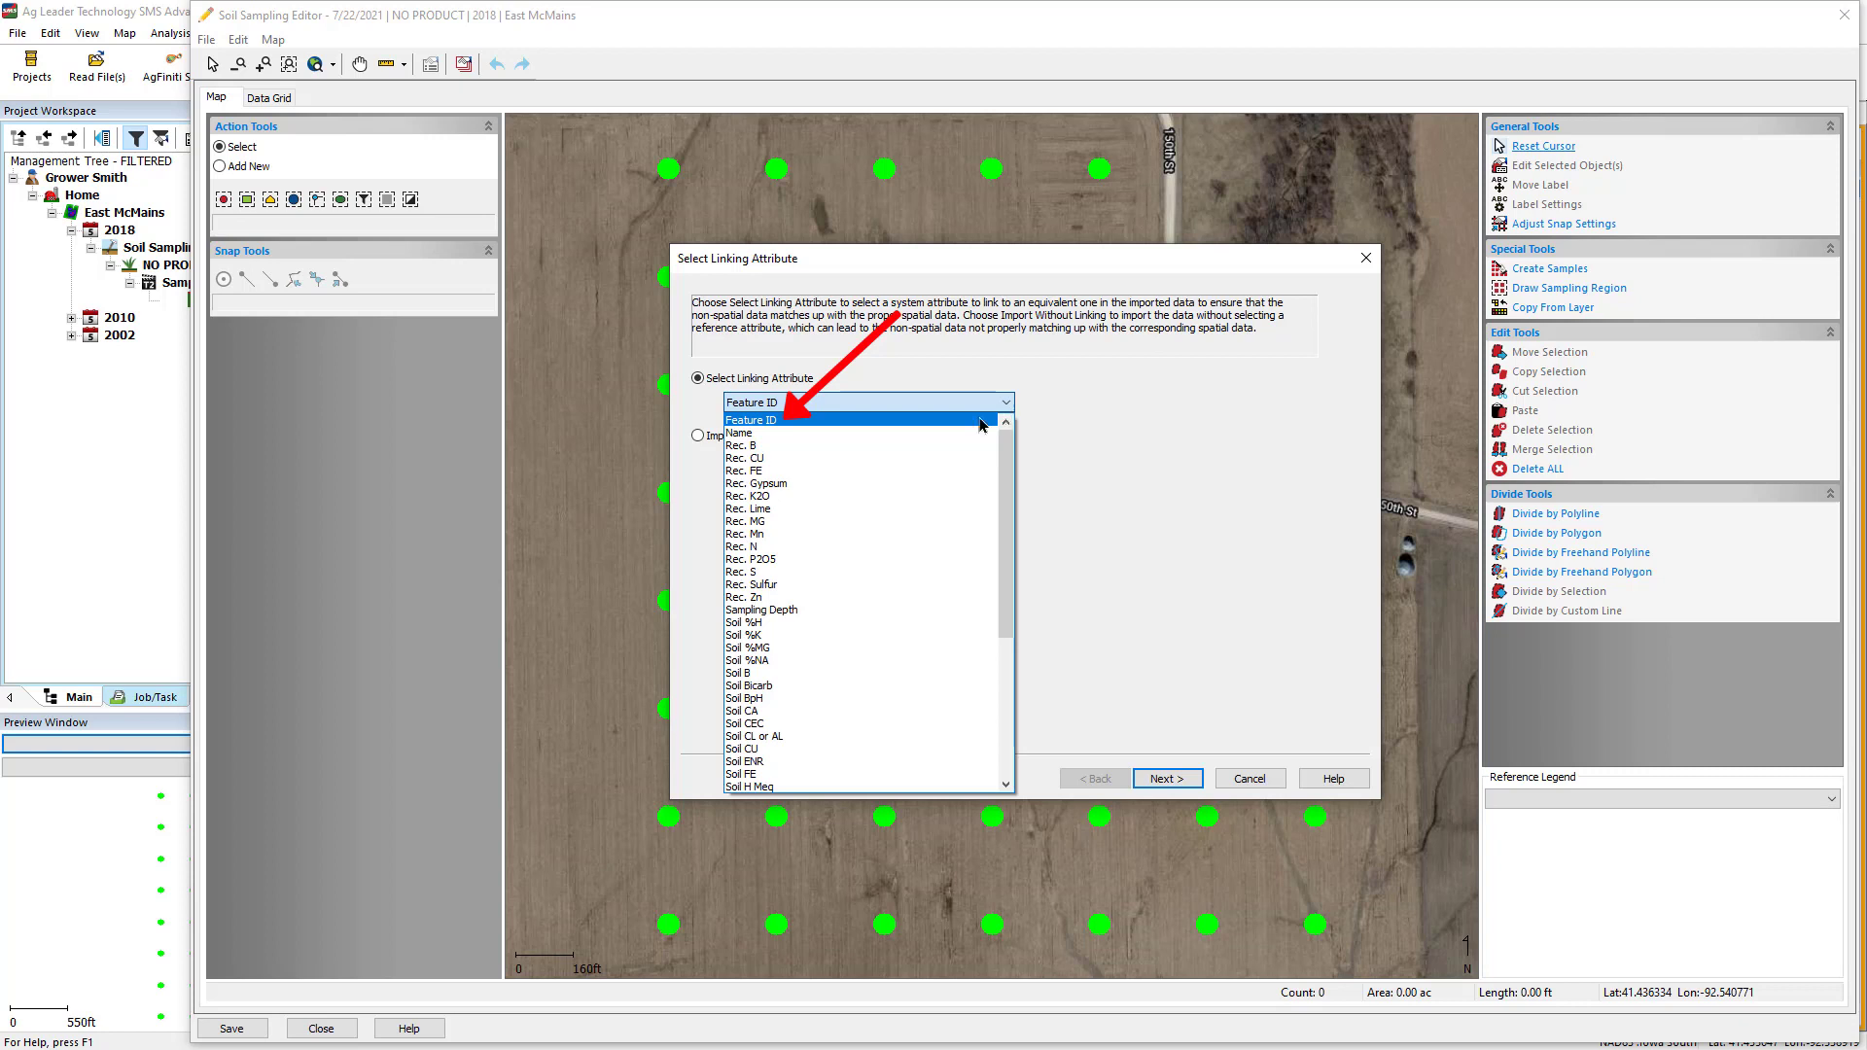
left_click(982, 424)
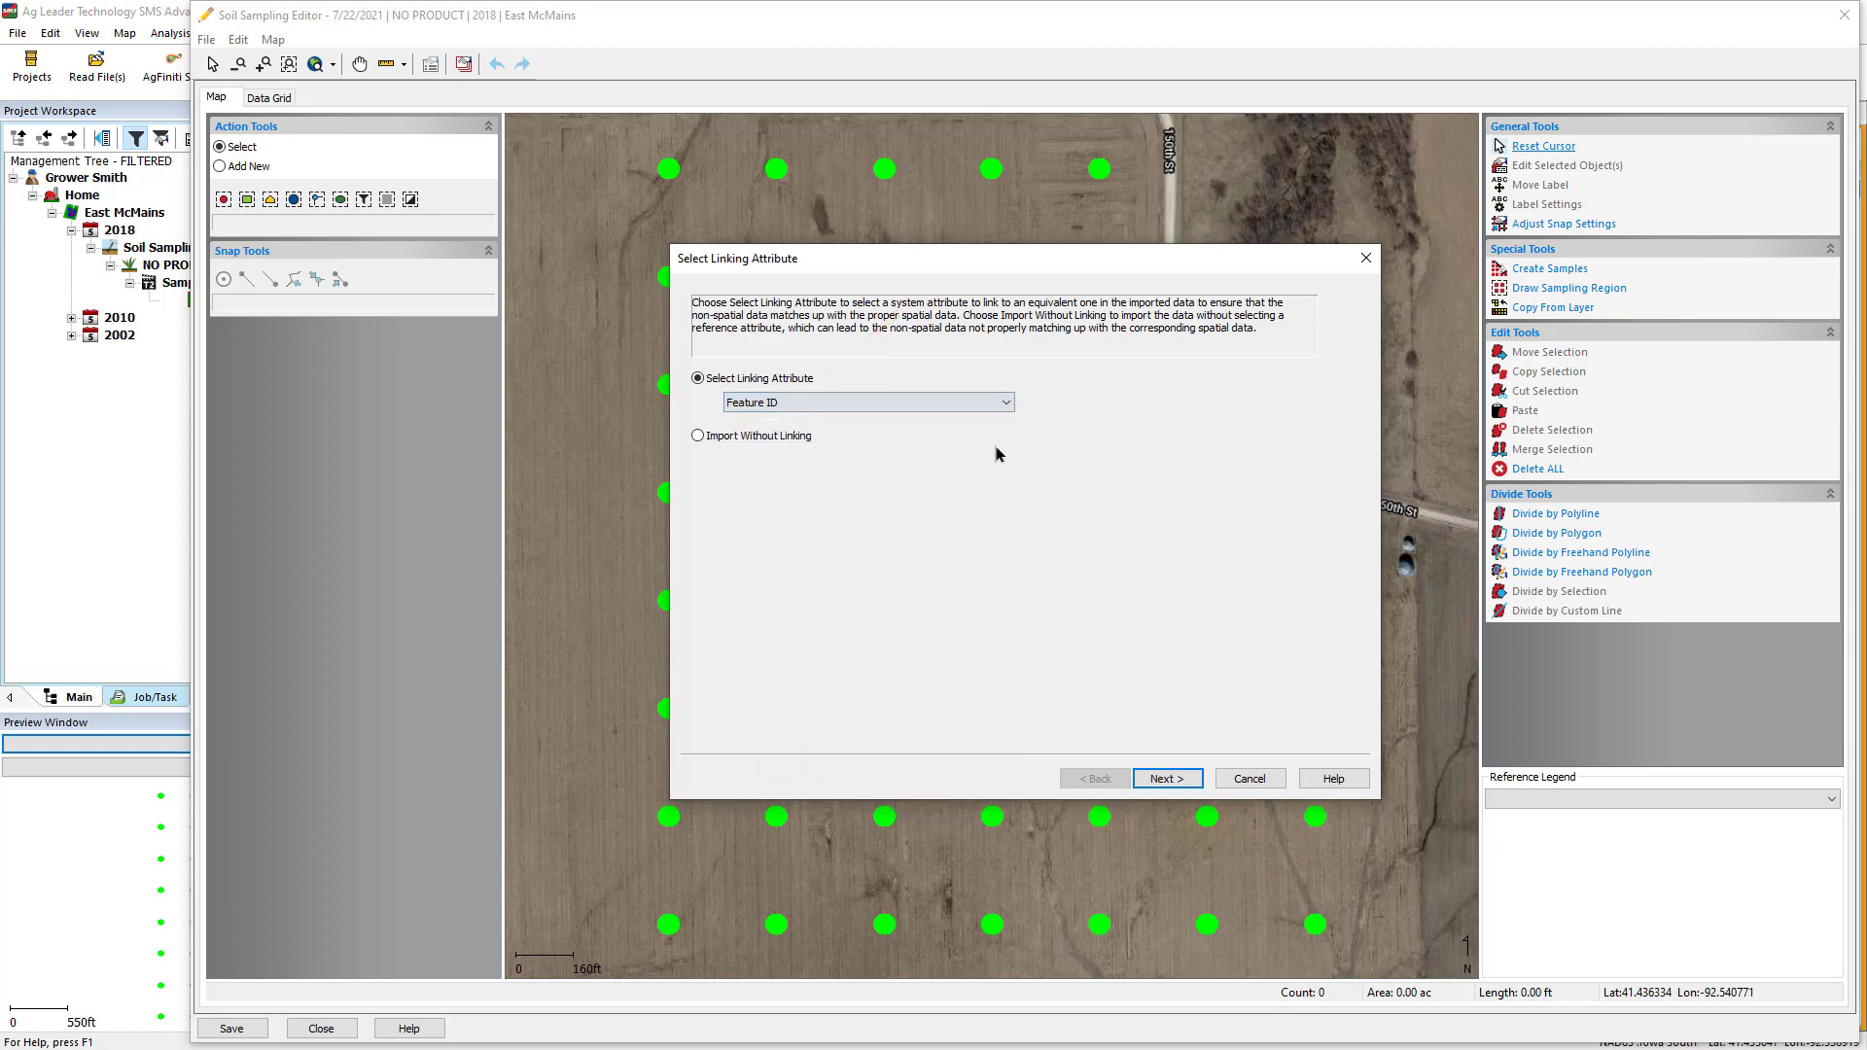
Step: Map Feature ID to the Obj. Id file column and select the optional Soil K(ppm) column
left_click(1190, 781)
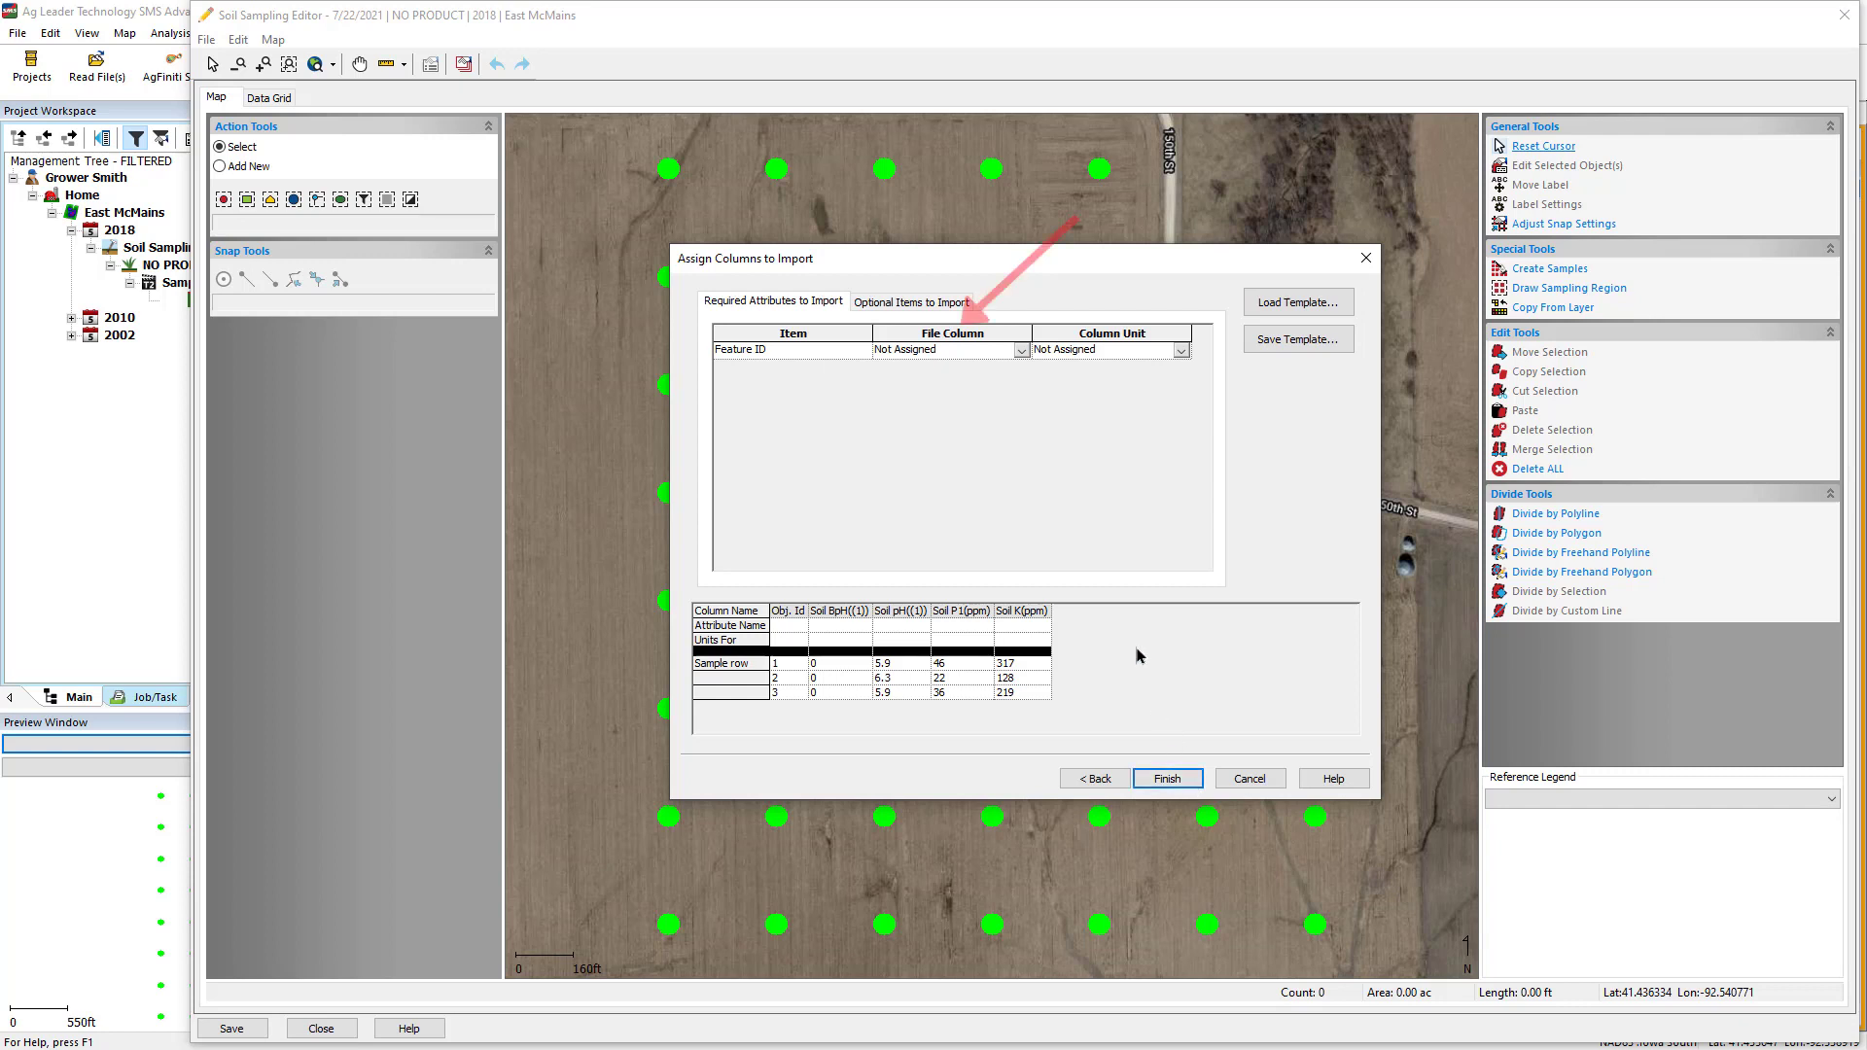
left_click(1020, 350)
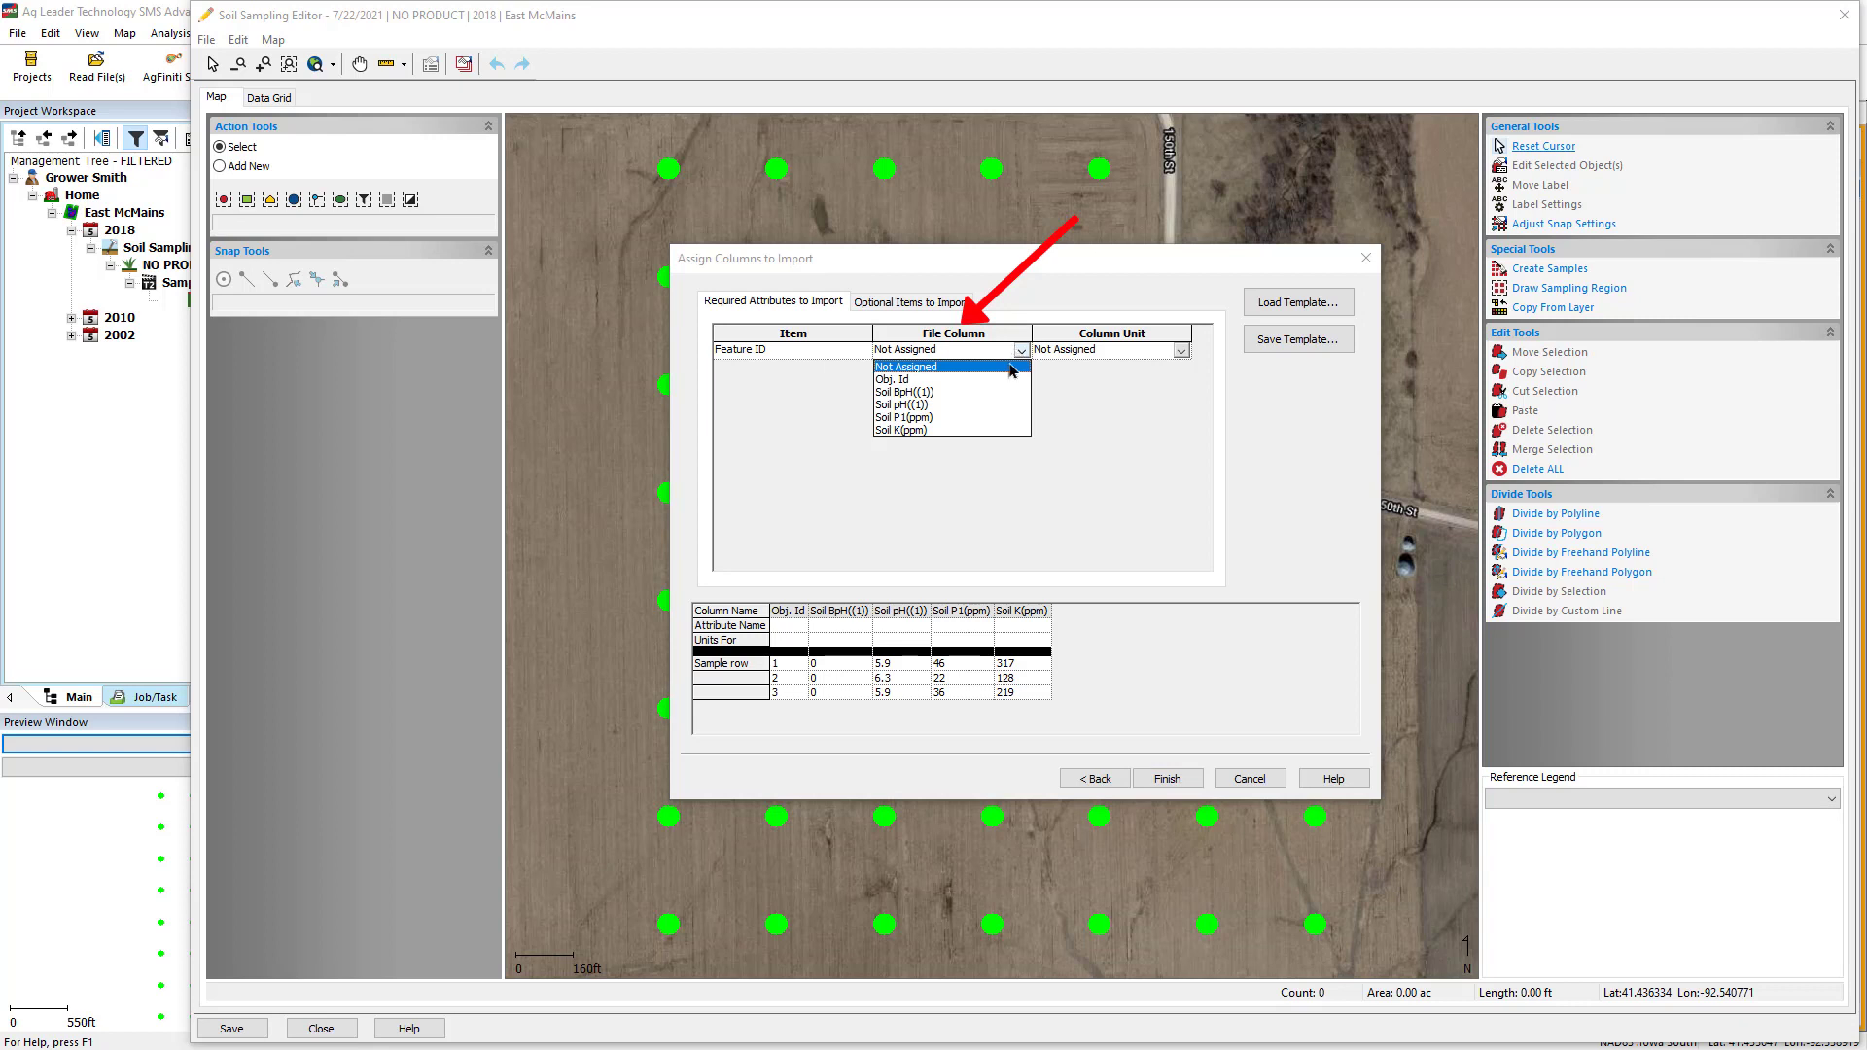
left_click(1005, 380)
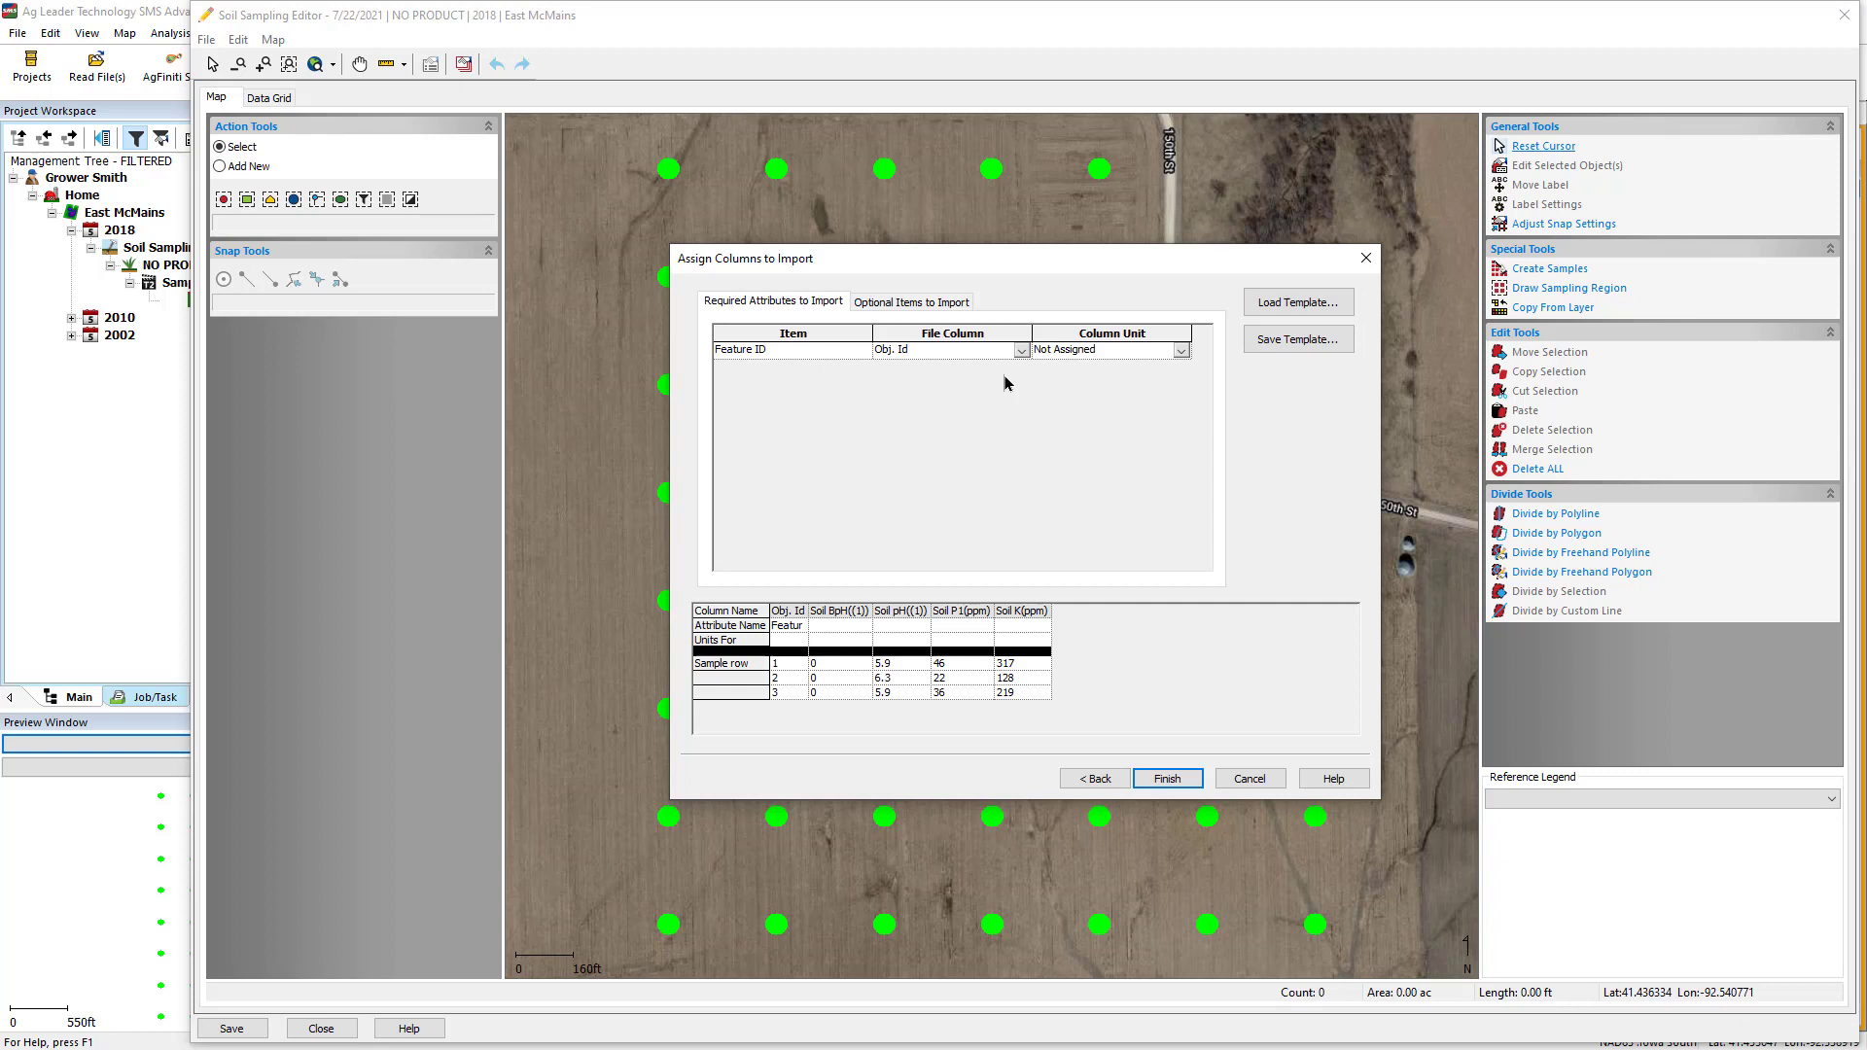
left_click(956, 311)
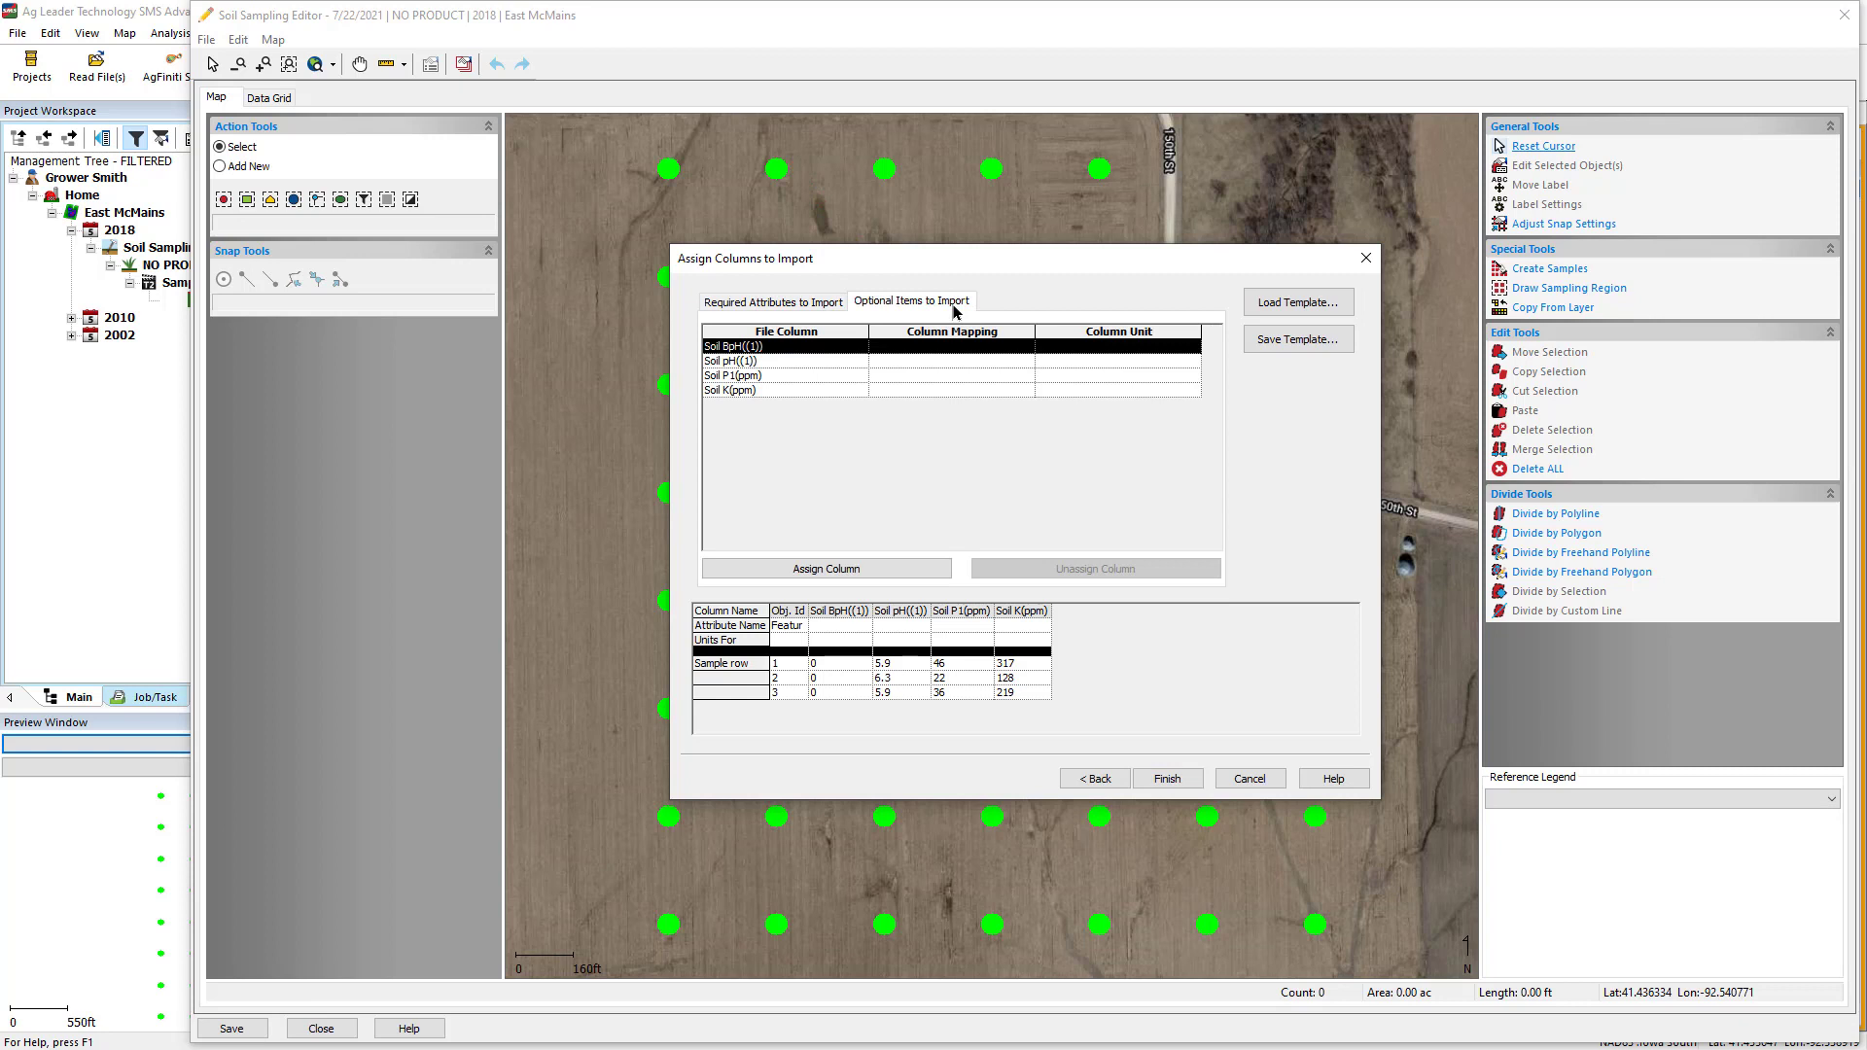
left_click(834, 391)
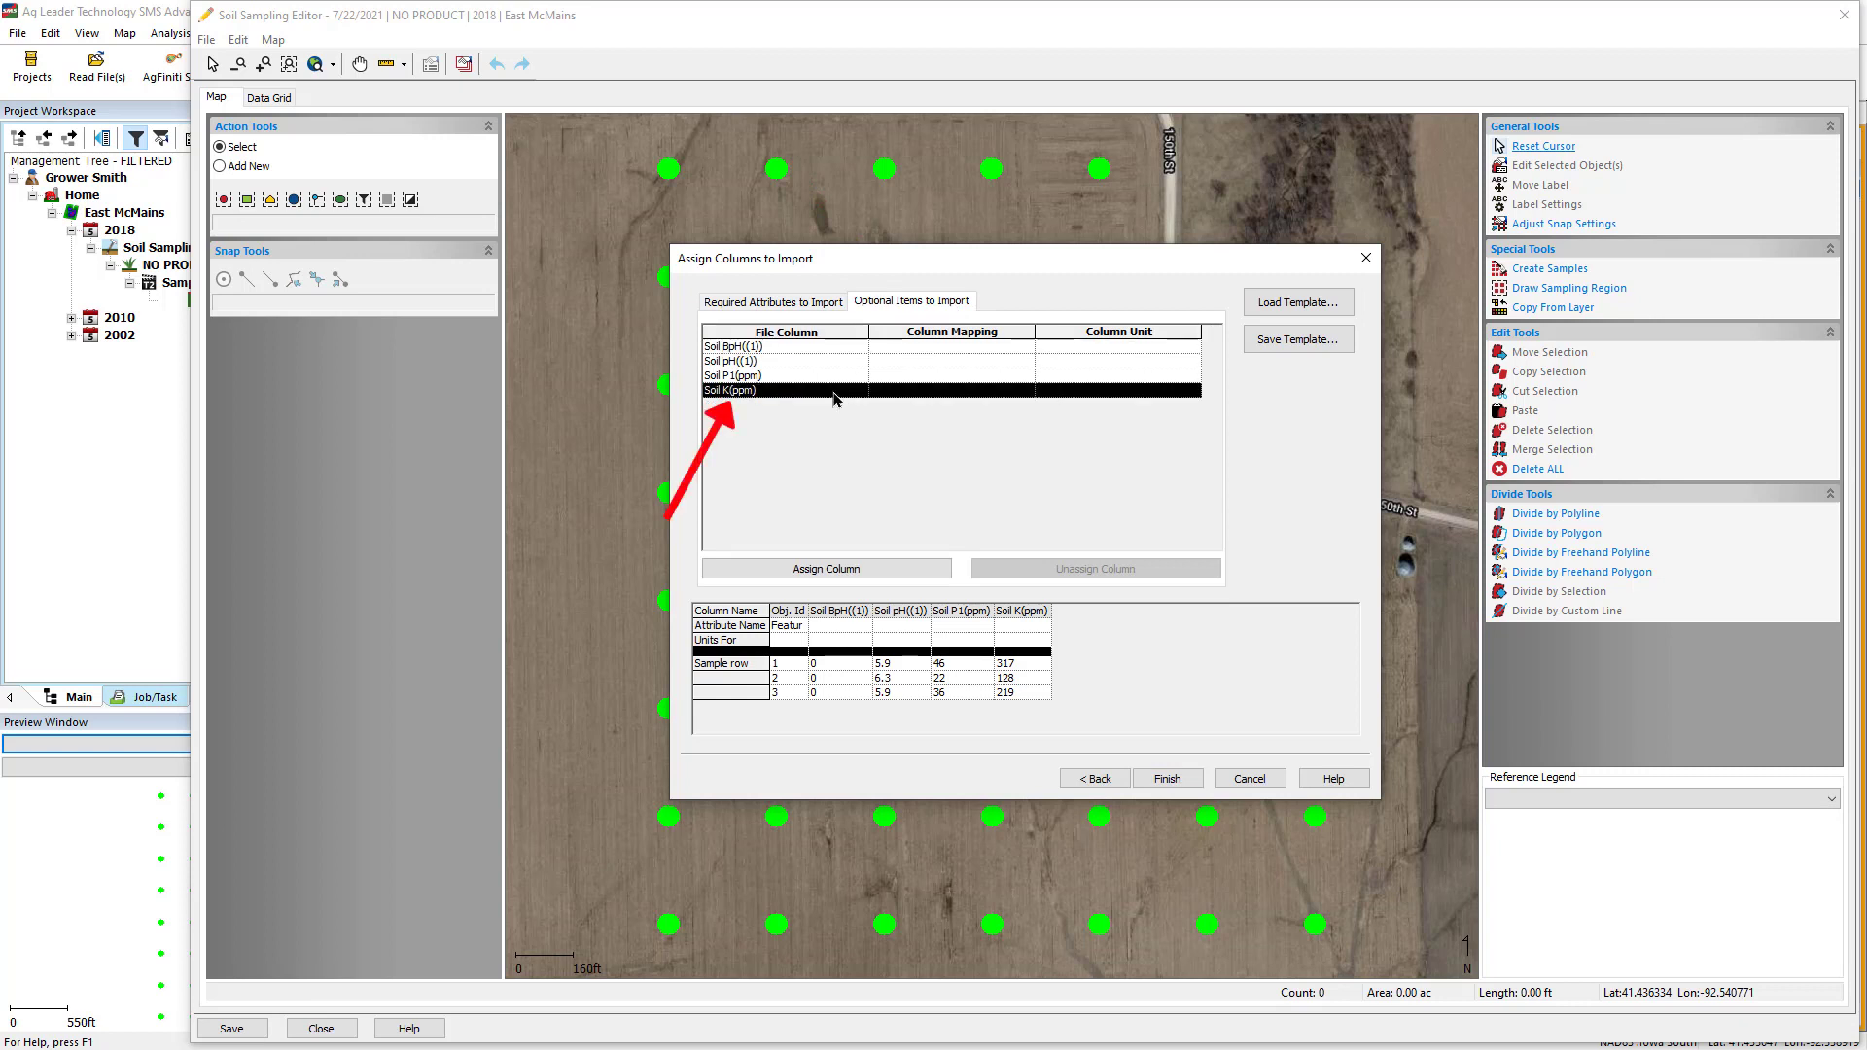
Step: Map the Soil K(ppm) and Soil P1(ppm) columns to the Soil K and Soil P1 attributes
left_click(919, 575)
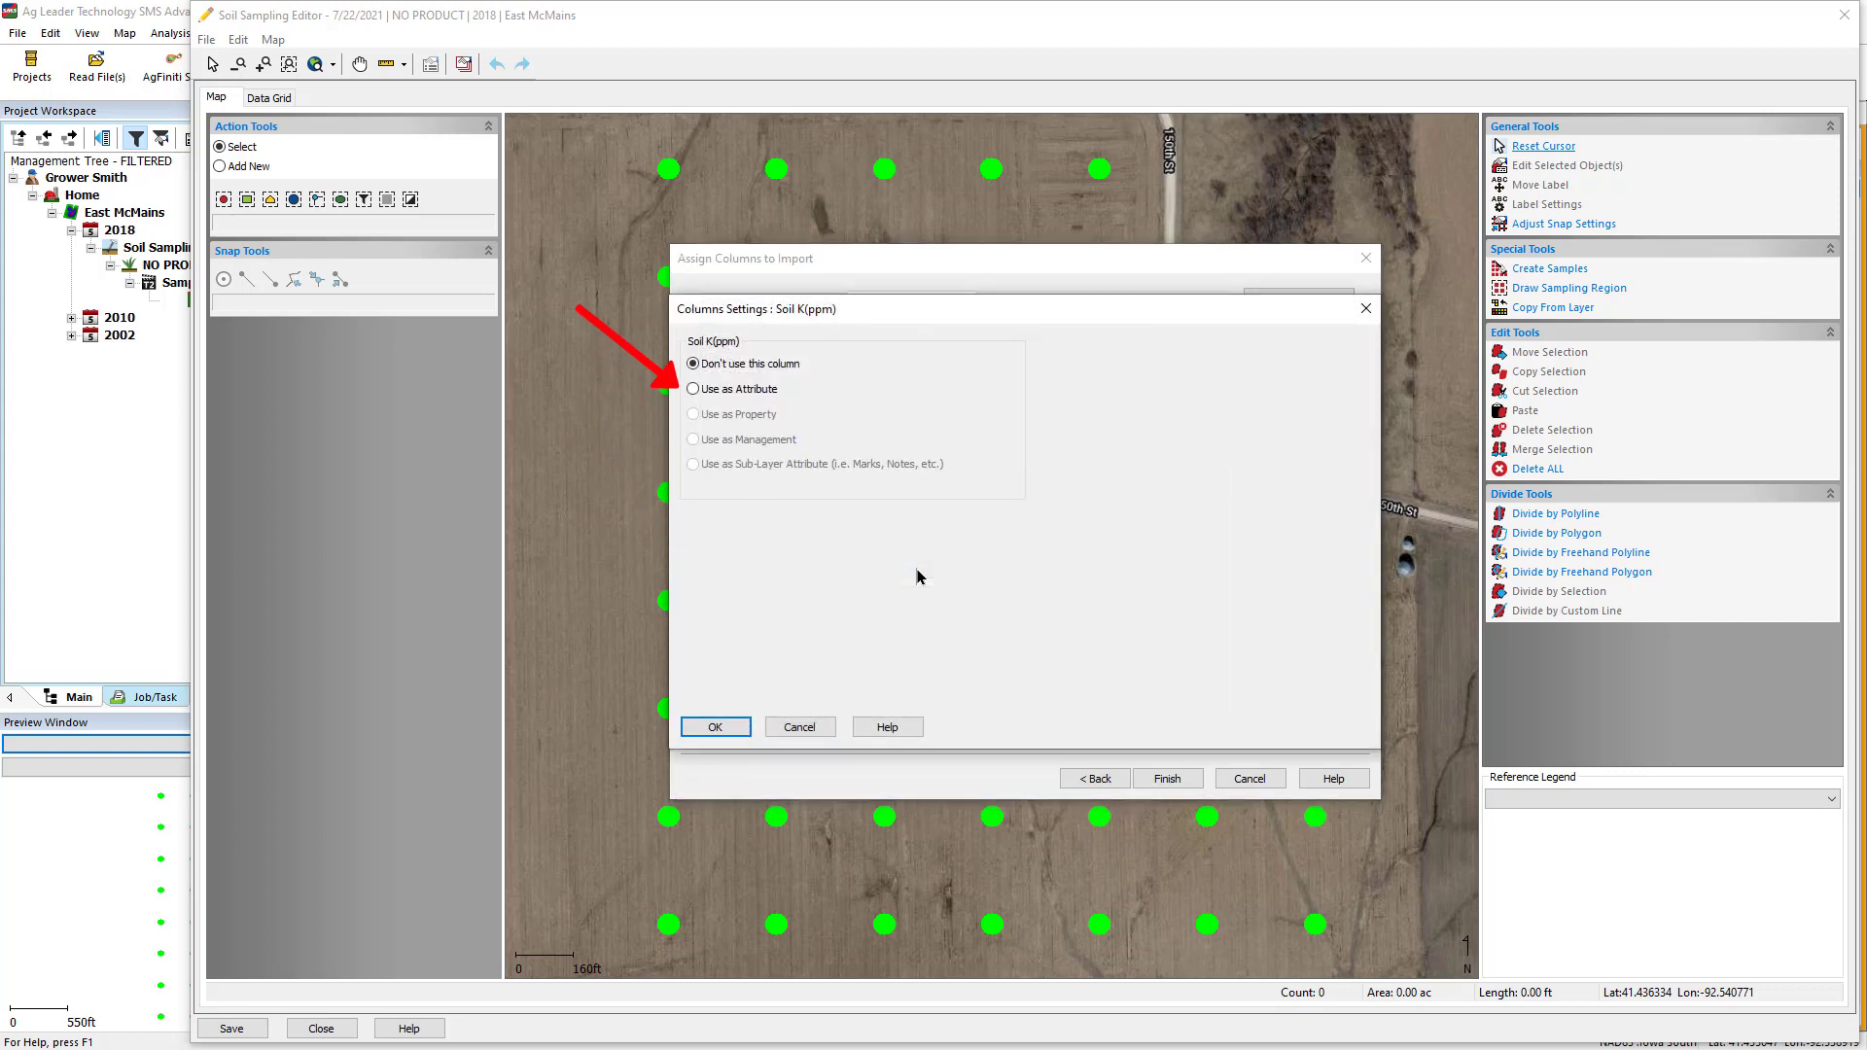
left_click(768, 389)
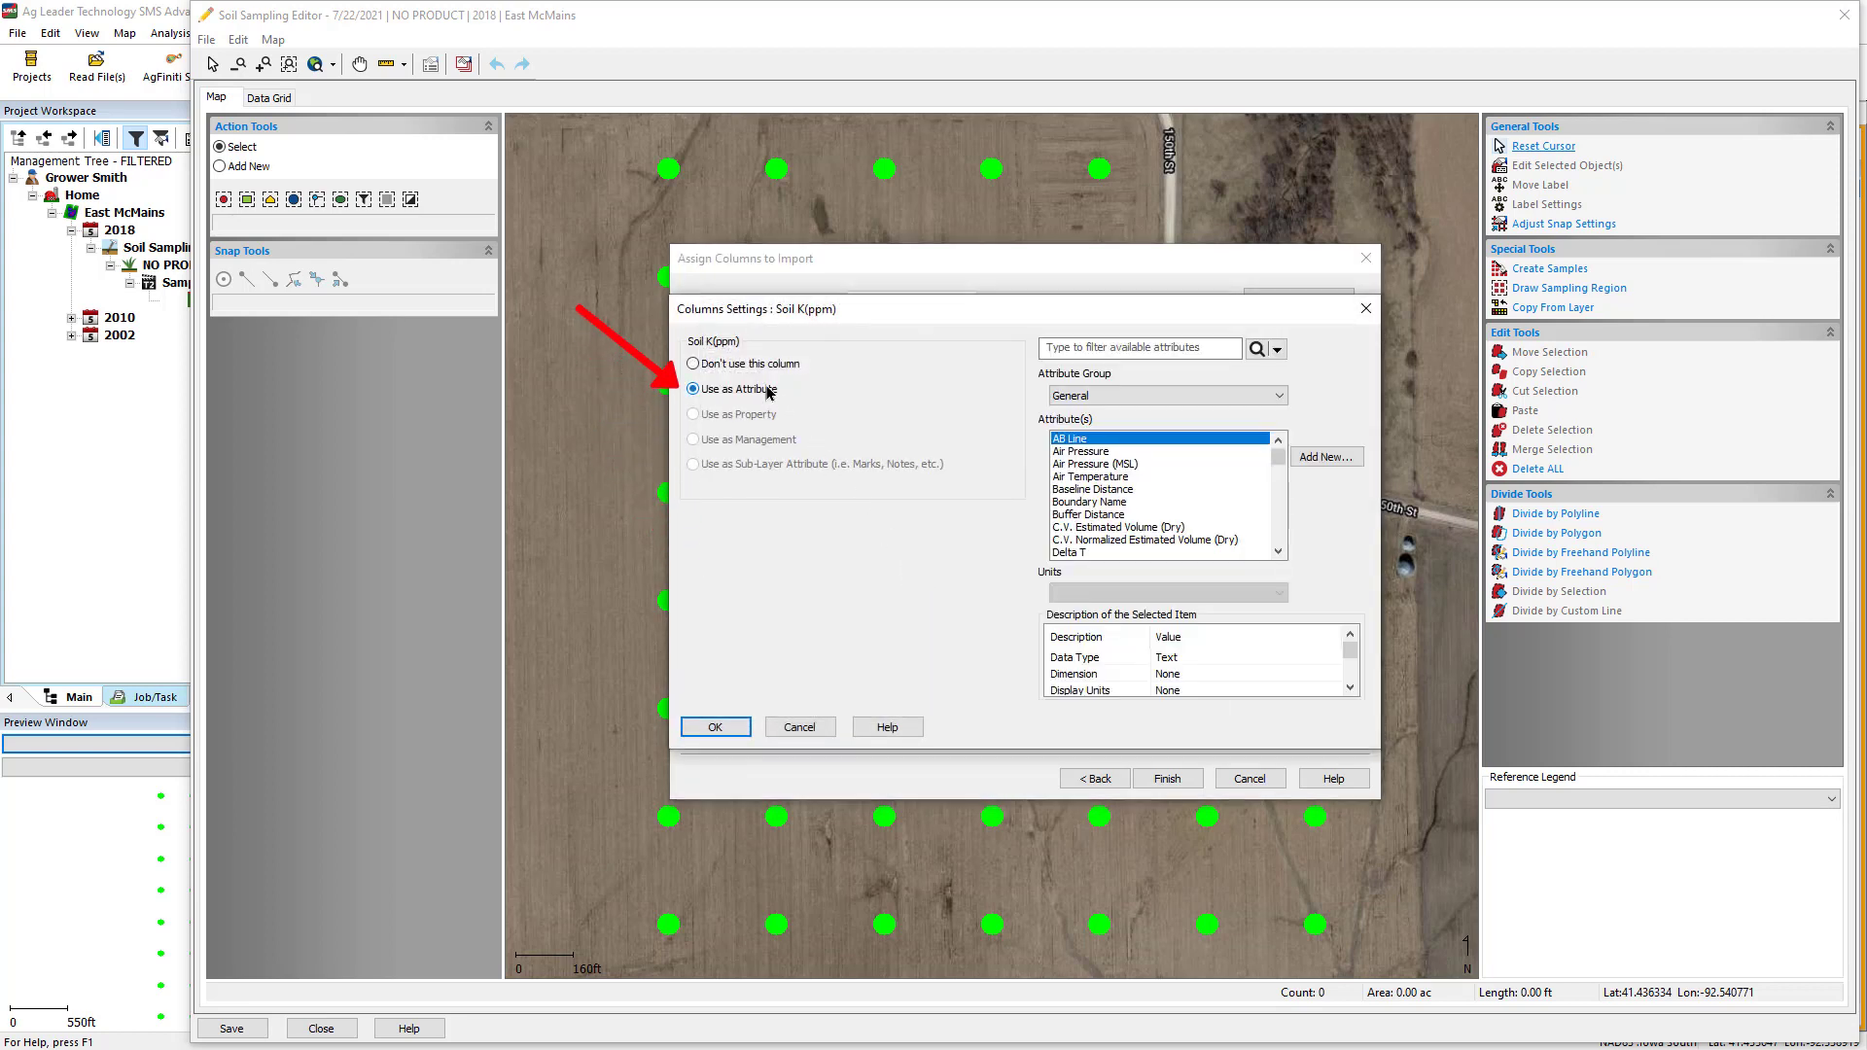
left_click(1151, 348)
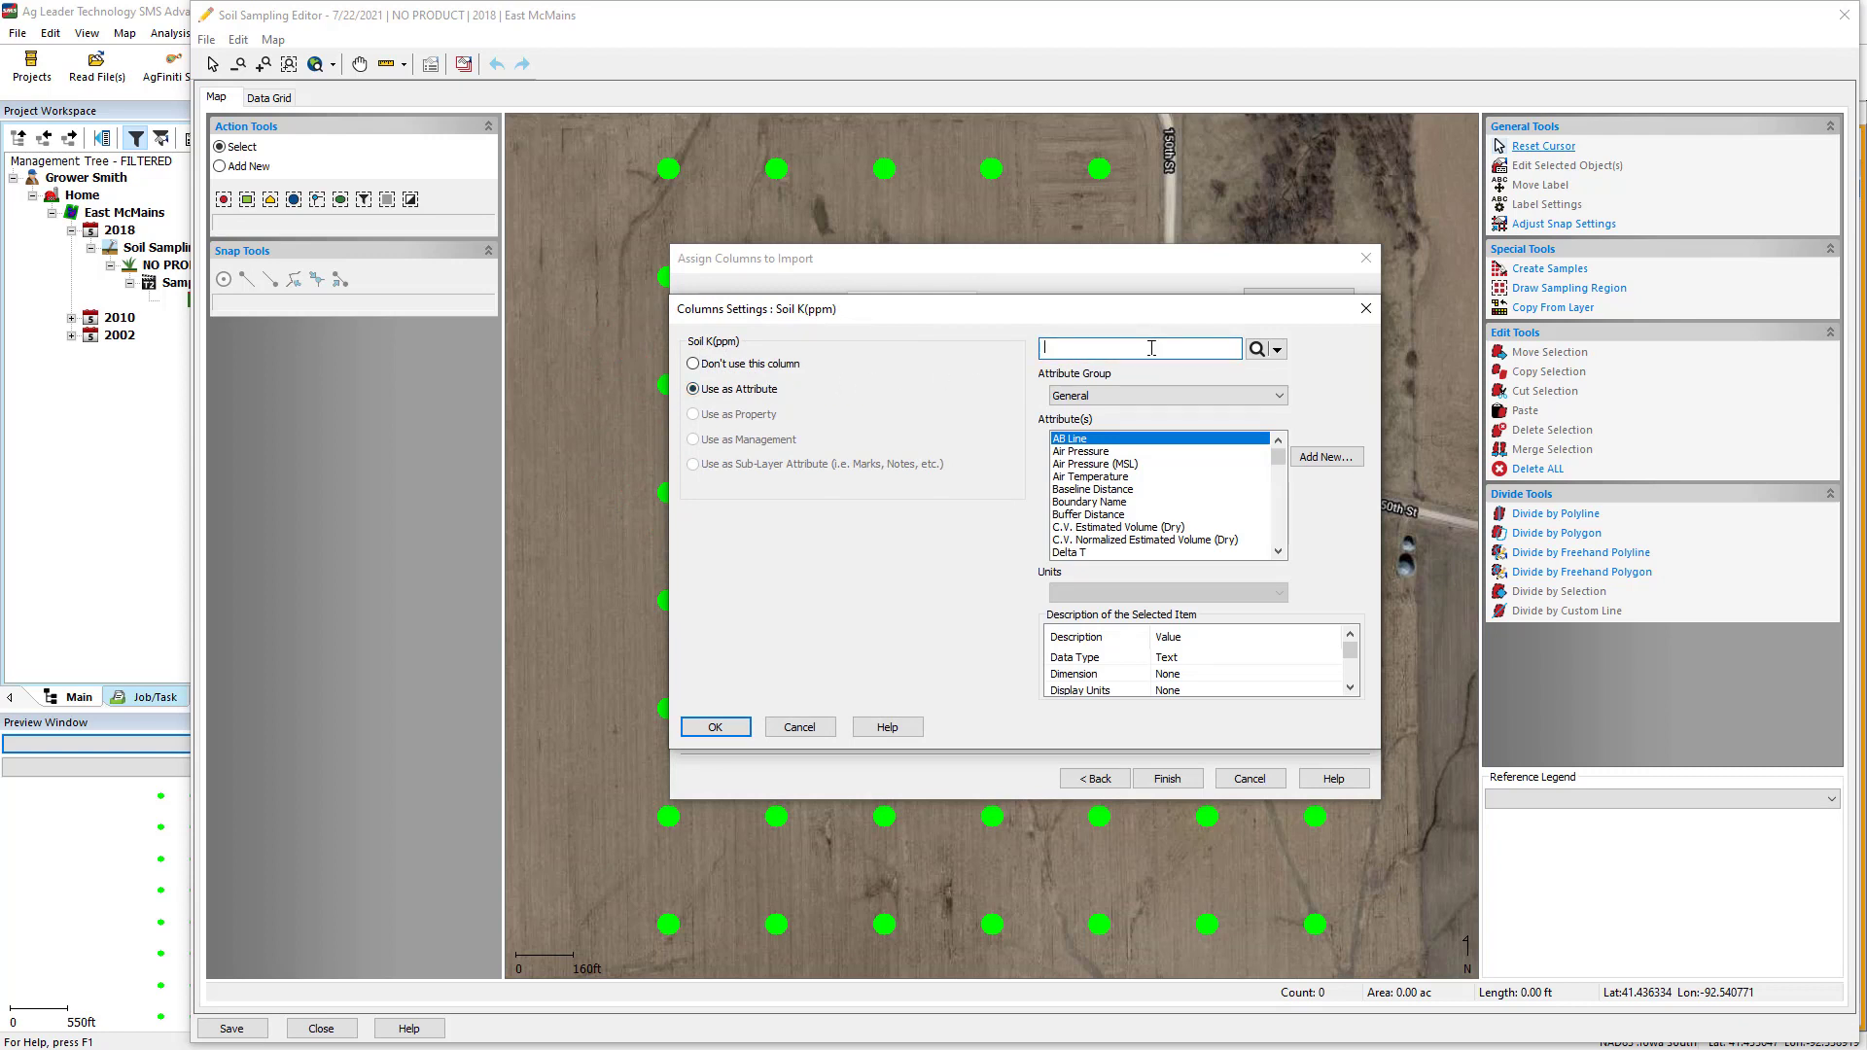
type("Soil K")
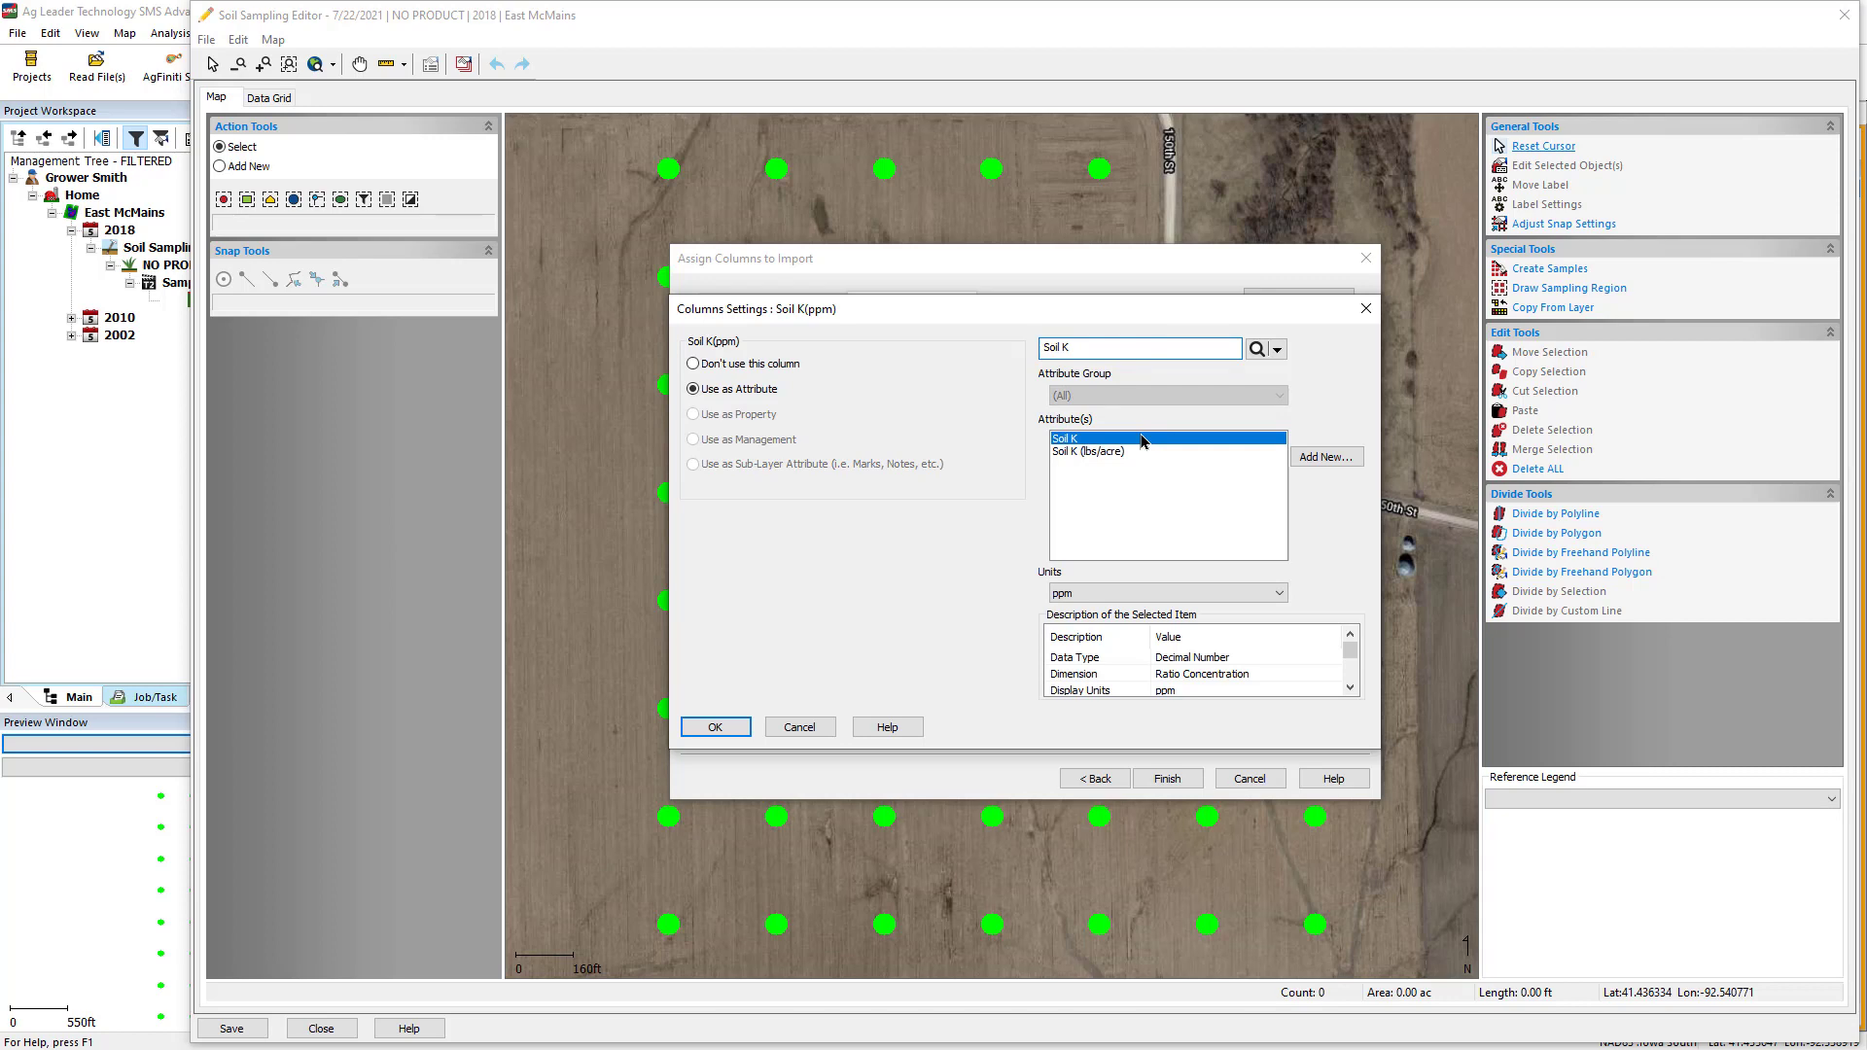
left_click(714, 727)
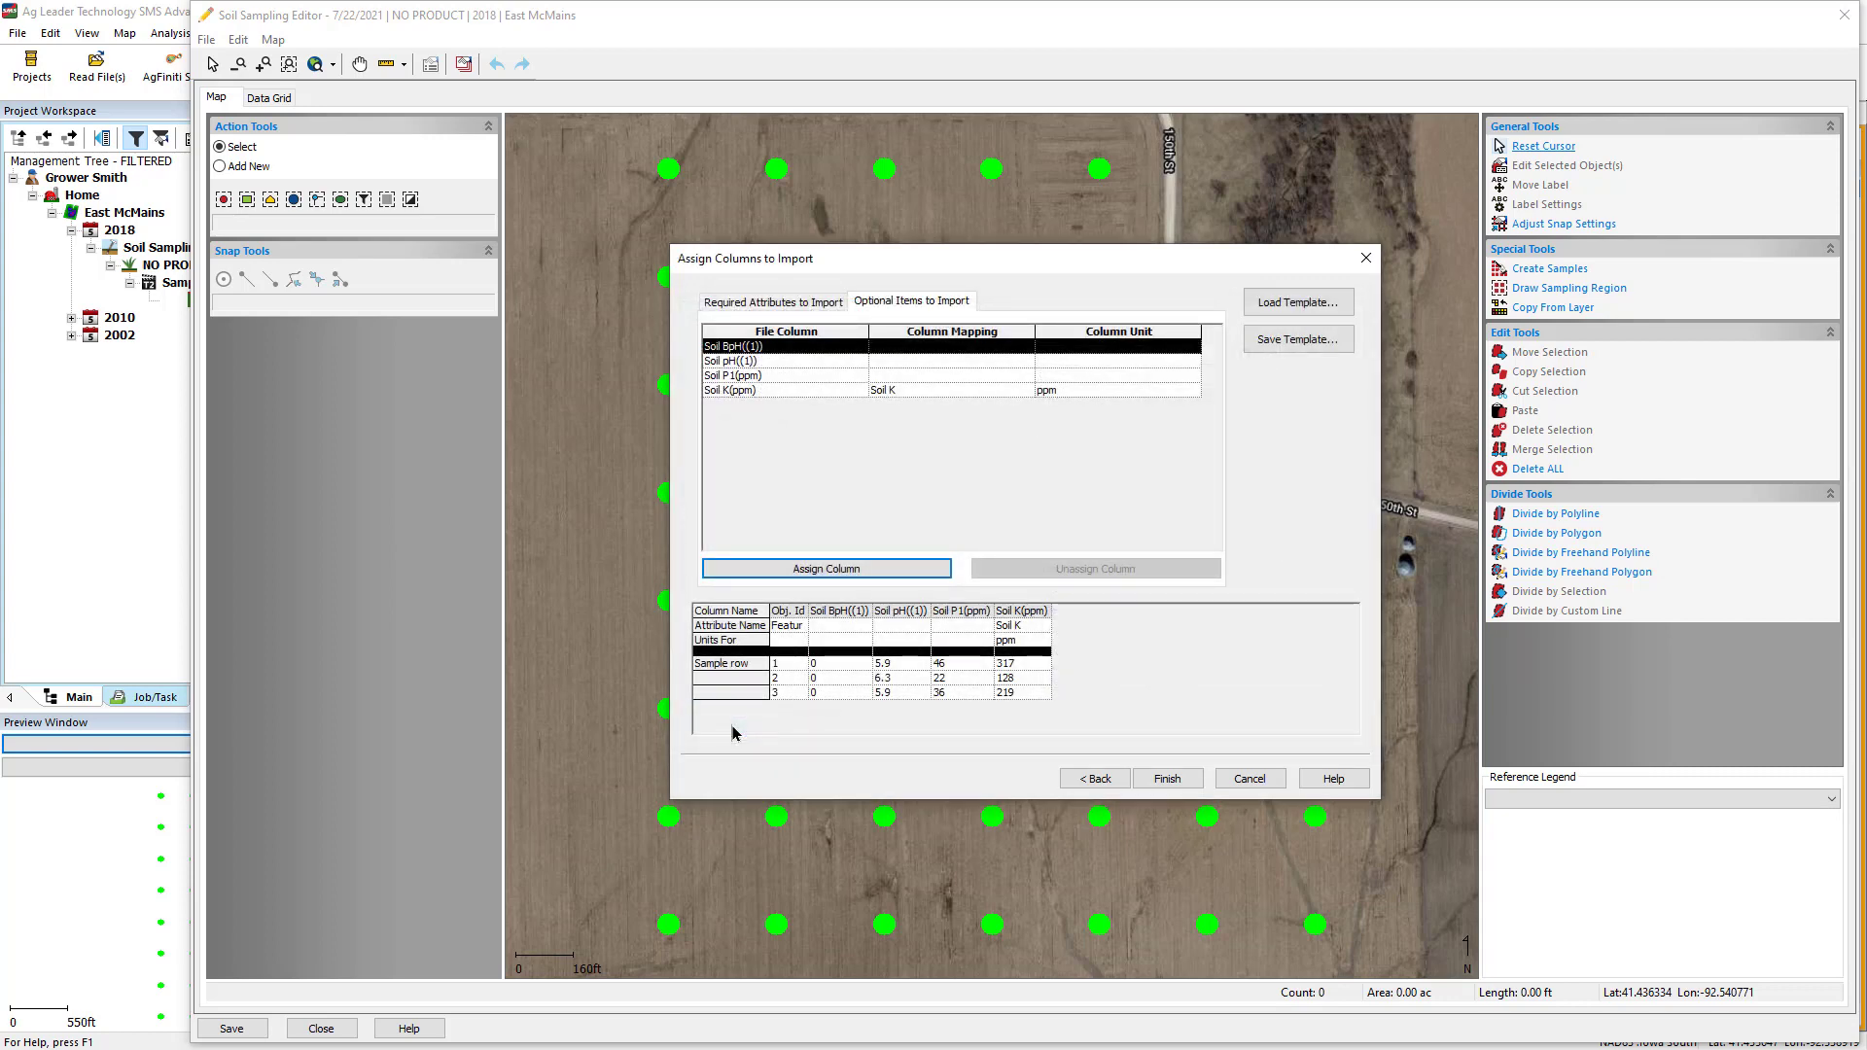
left_click(788, 375)
left_click(832, 569)
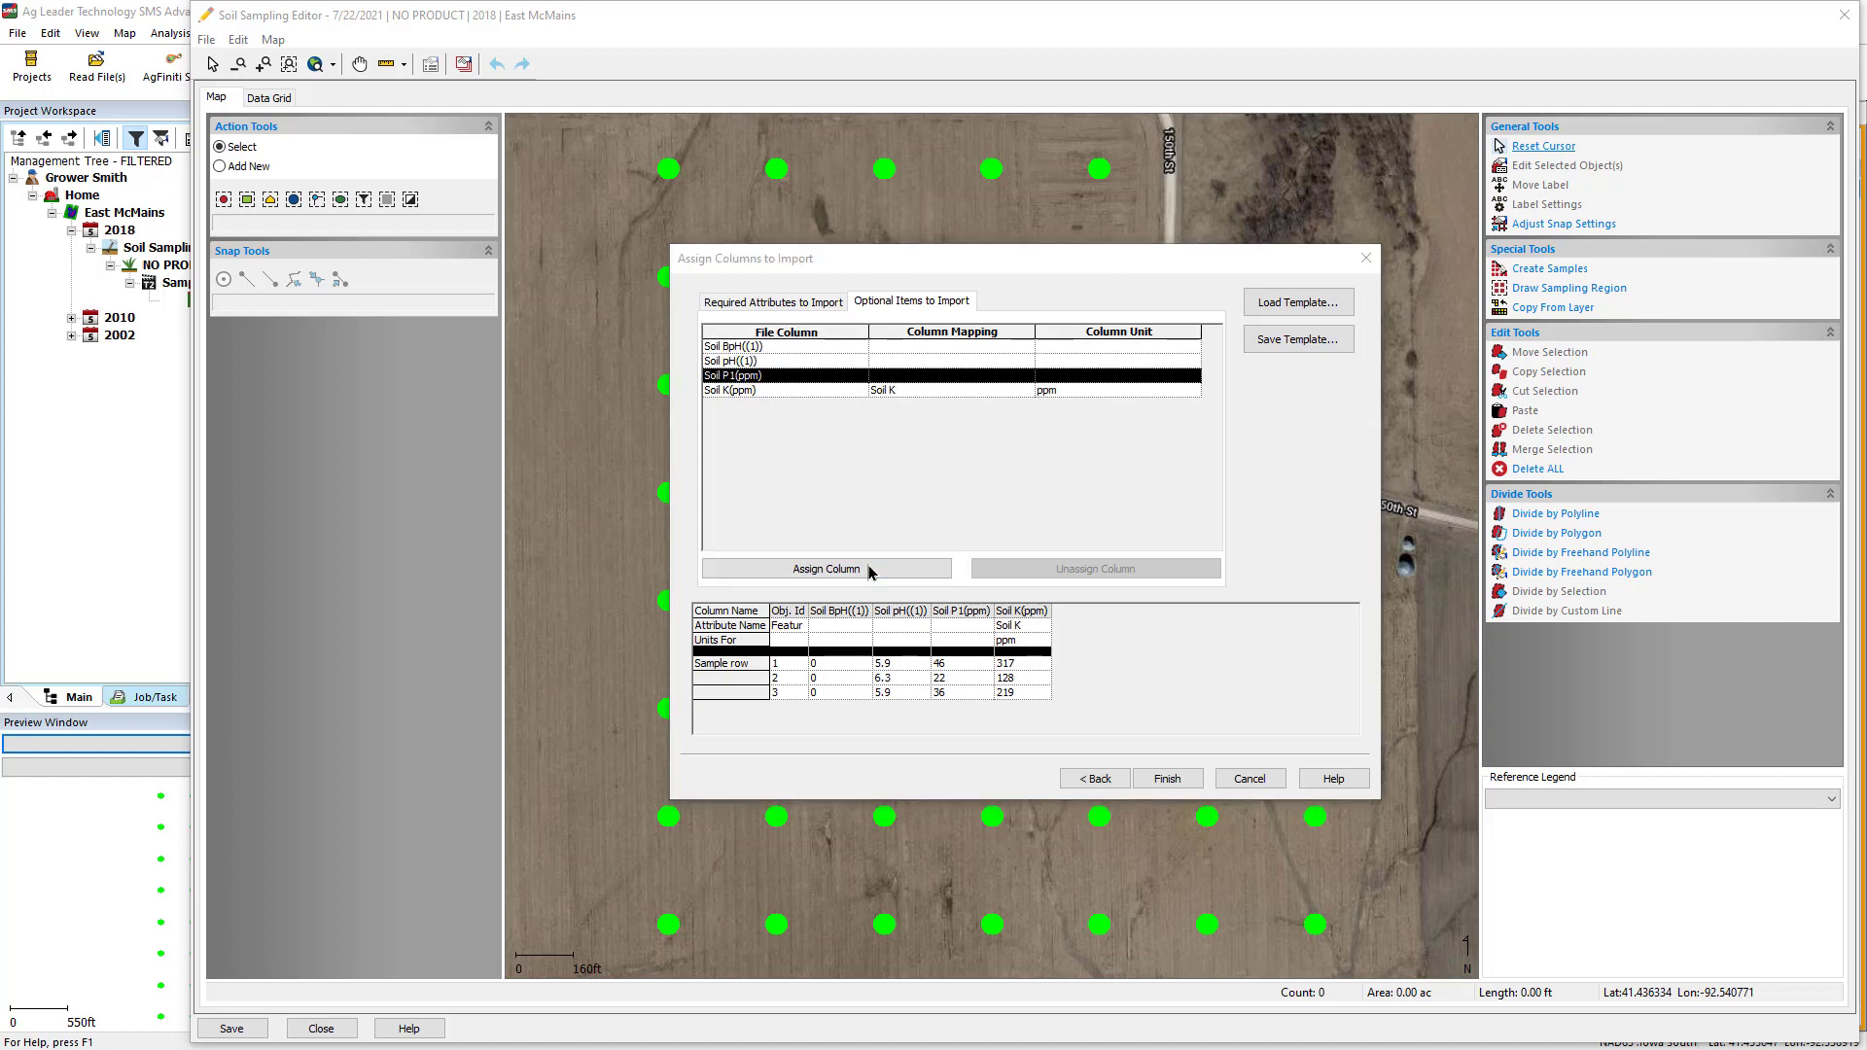
left_click(1137, 347)
type("soil p1")
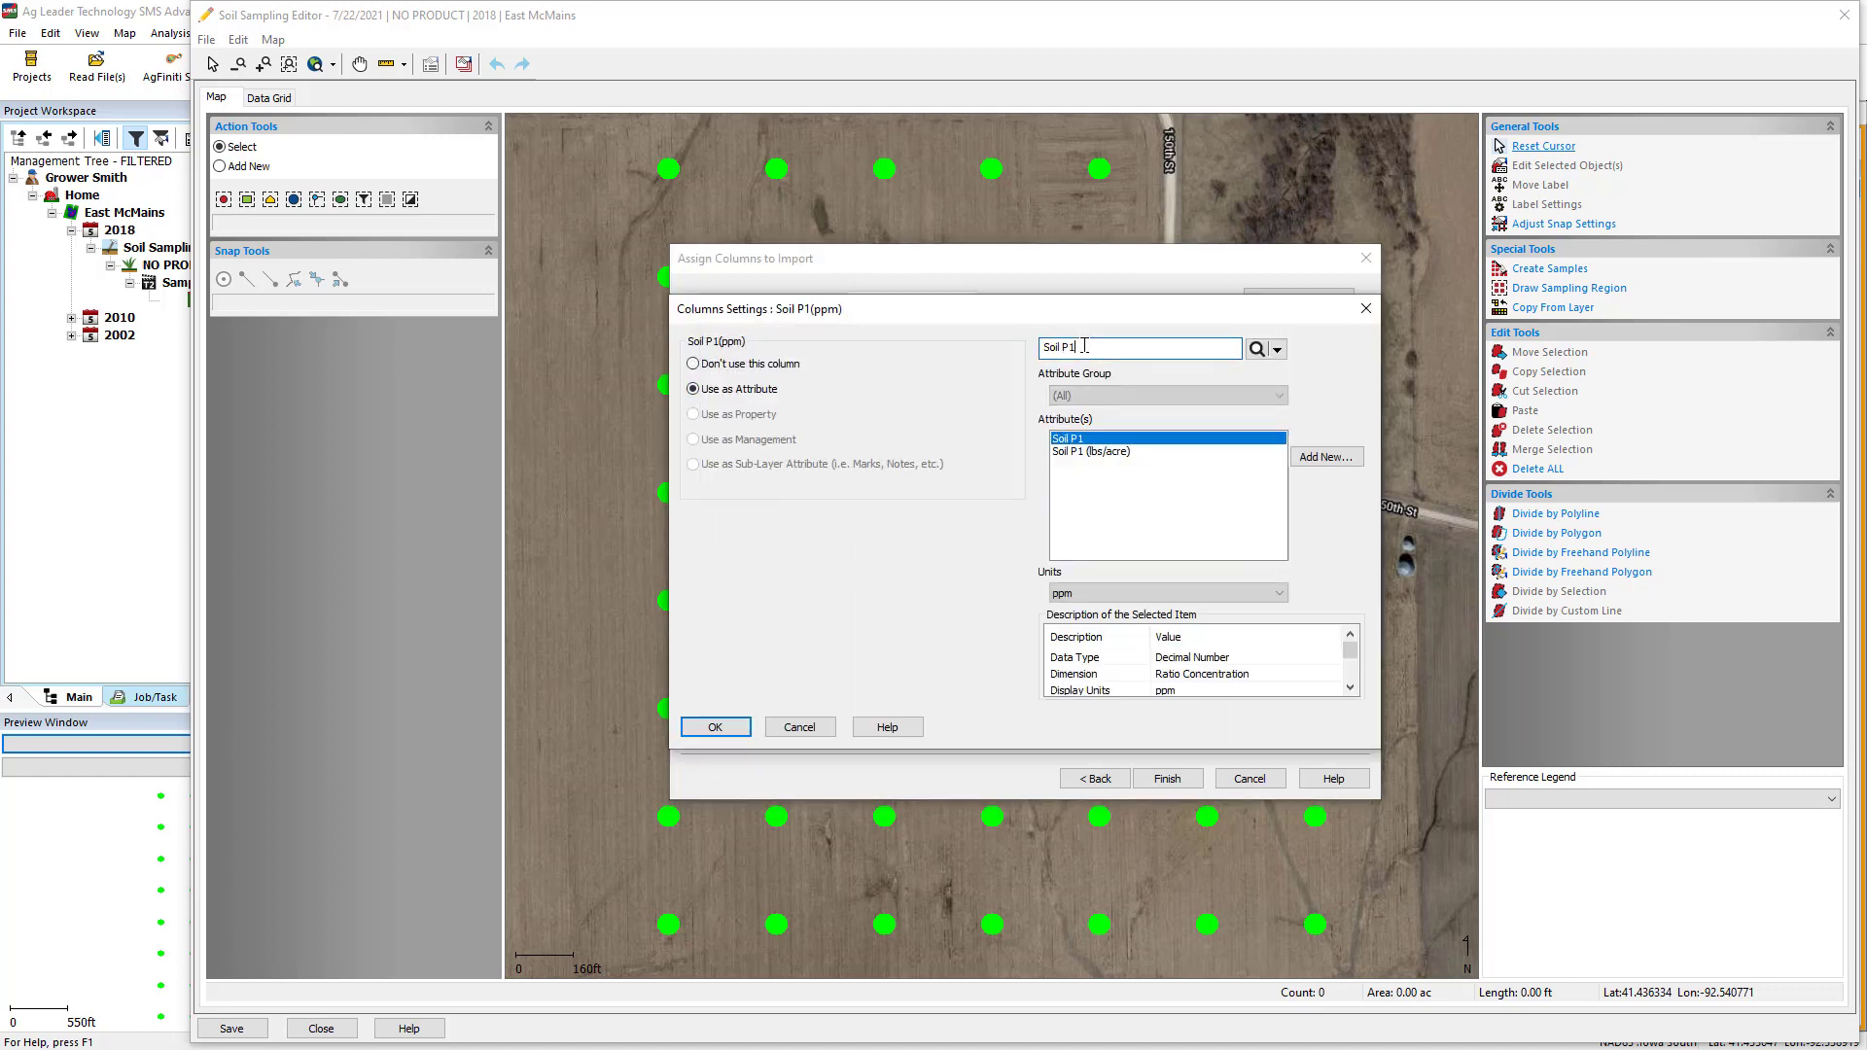
left_click(715, 728)
Step: Map the Soil pH((1)) and Soil BpH((1)) columns to the Soil pH and Soil BpH attributes
left_click(736, 361)
left_click(827, 569)
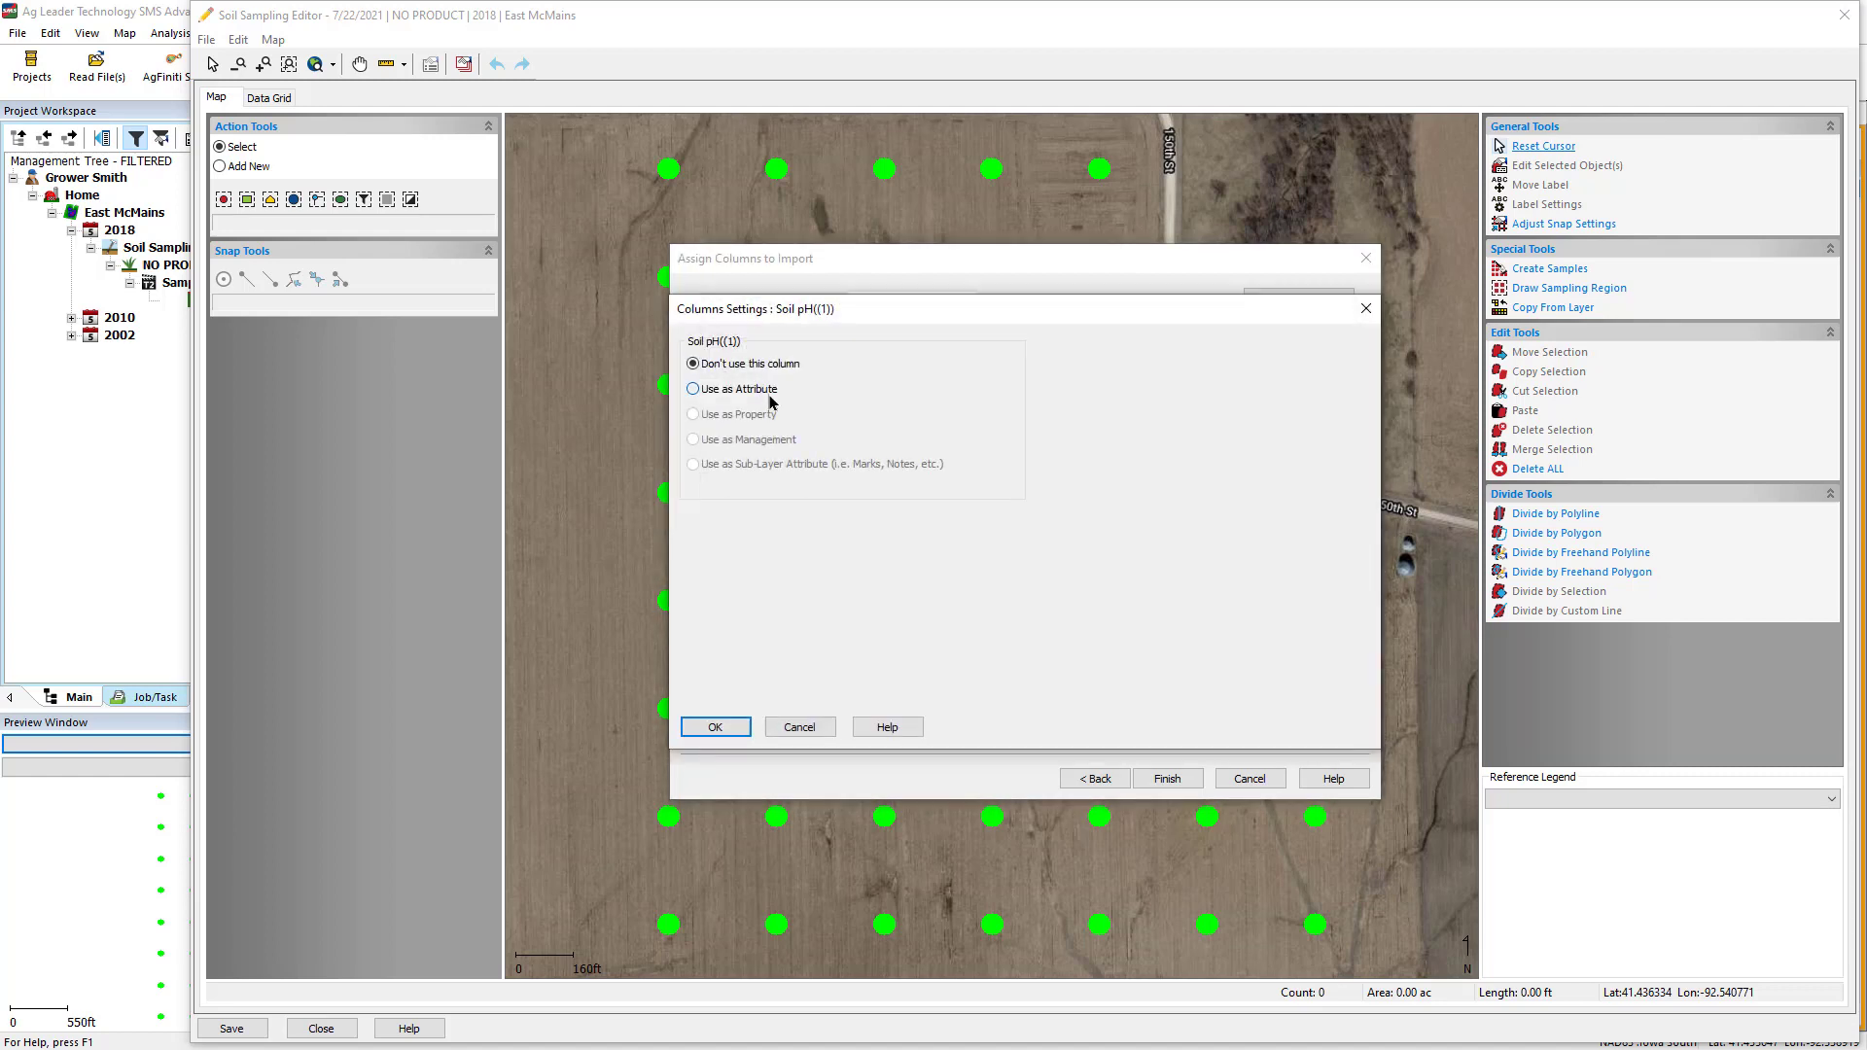
left_click(1193, 348)
type("Soil Ph")
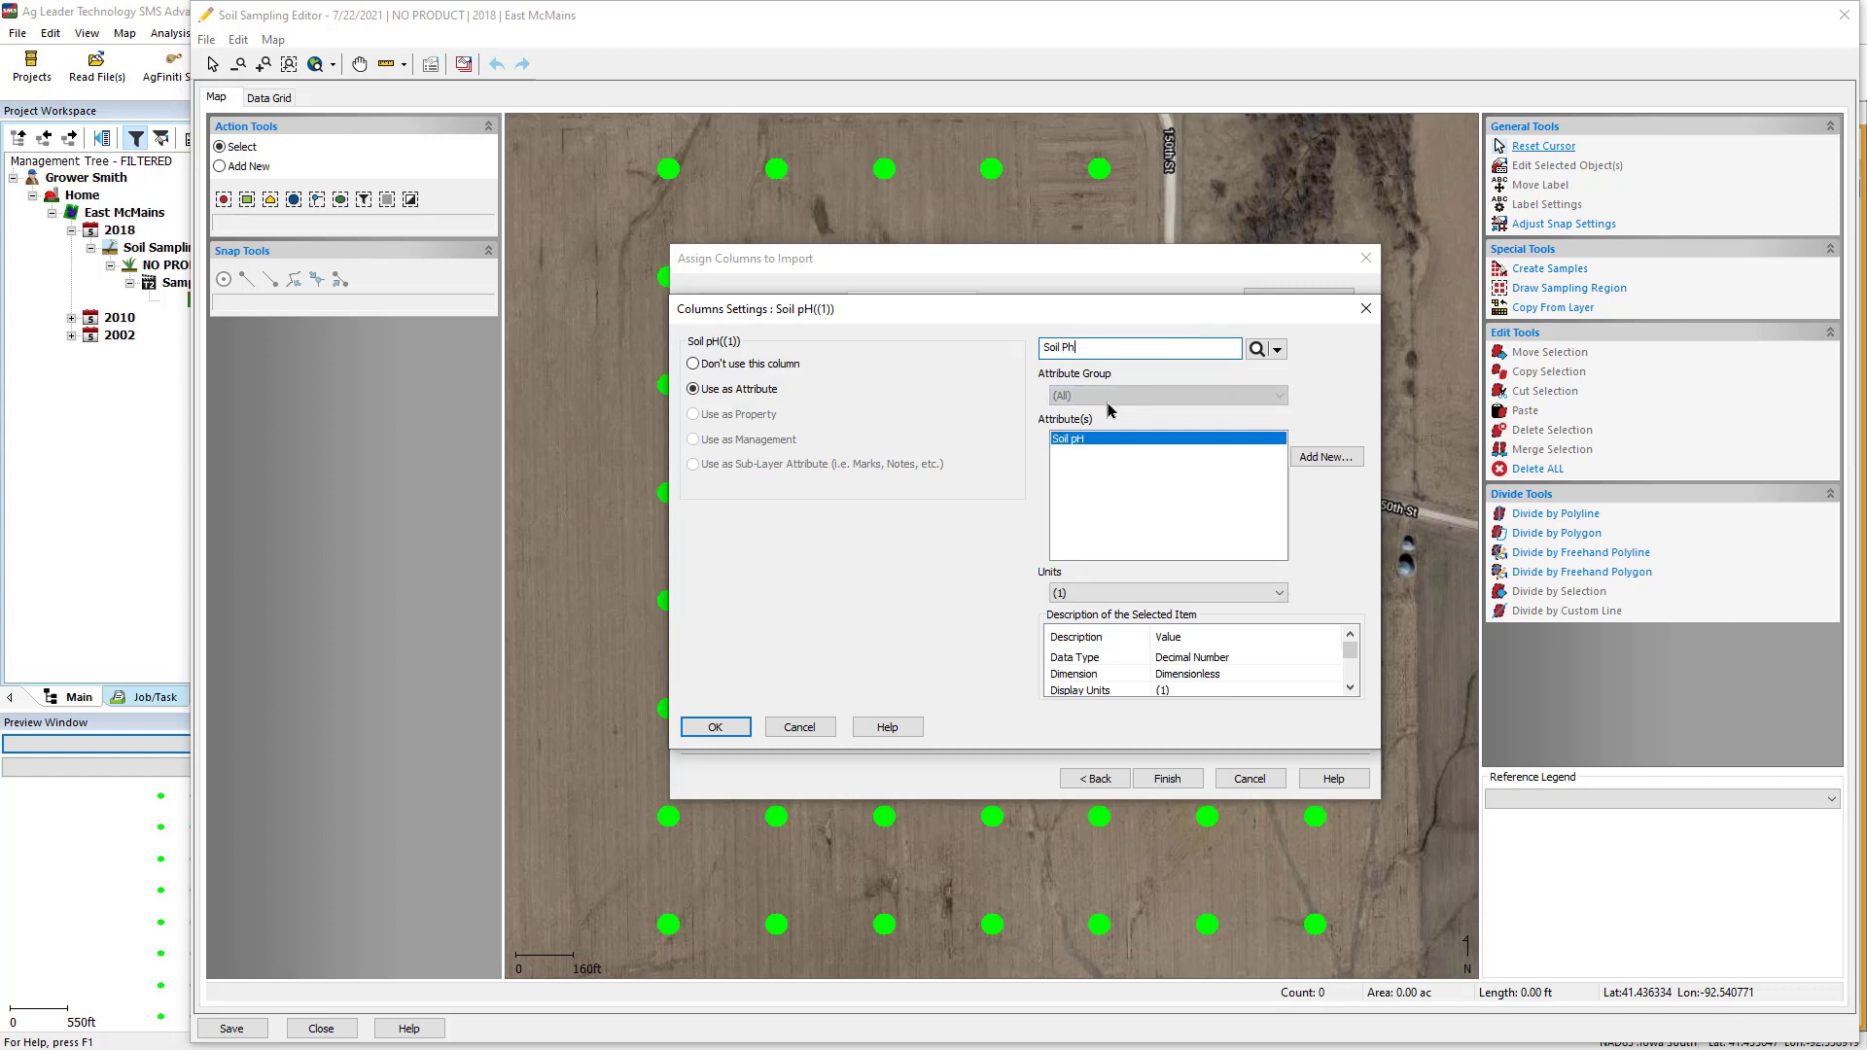
left_click(731, 723)
left_click(887, 572)
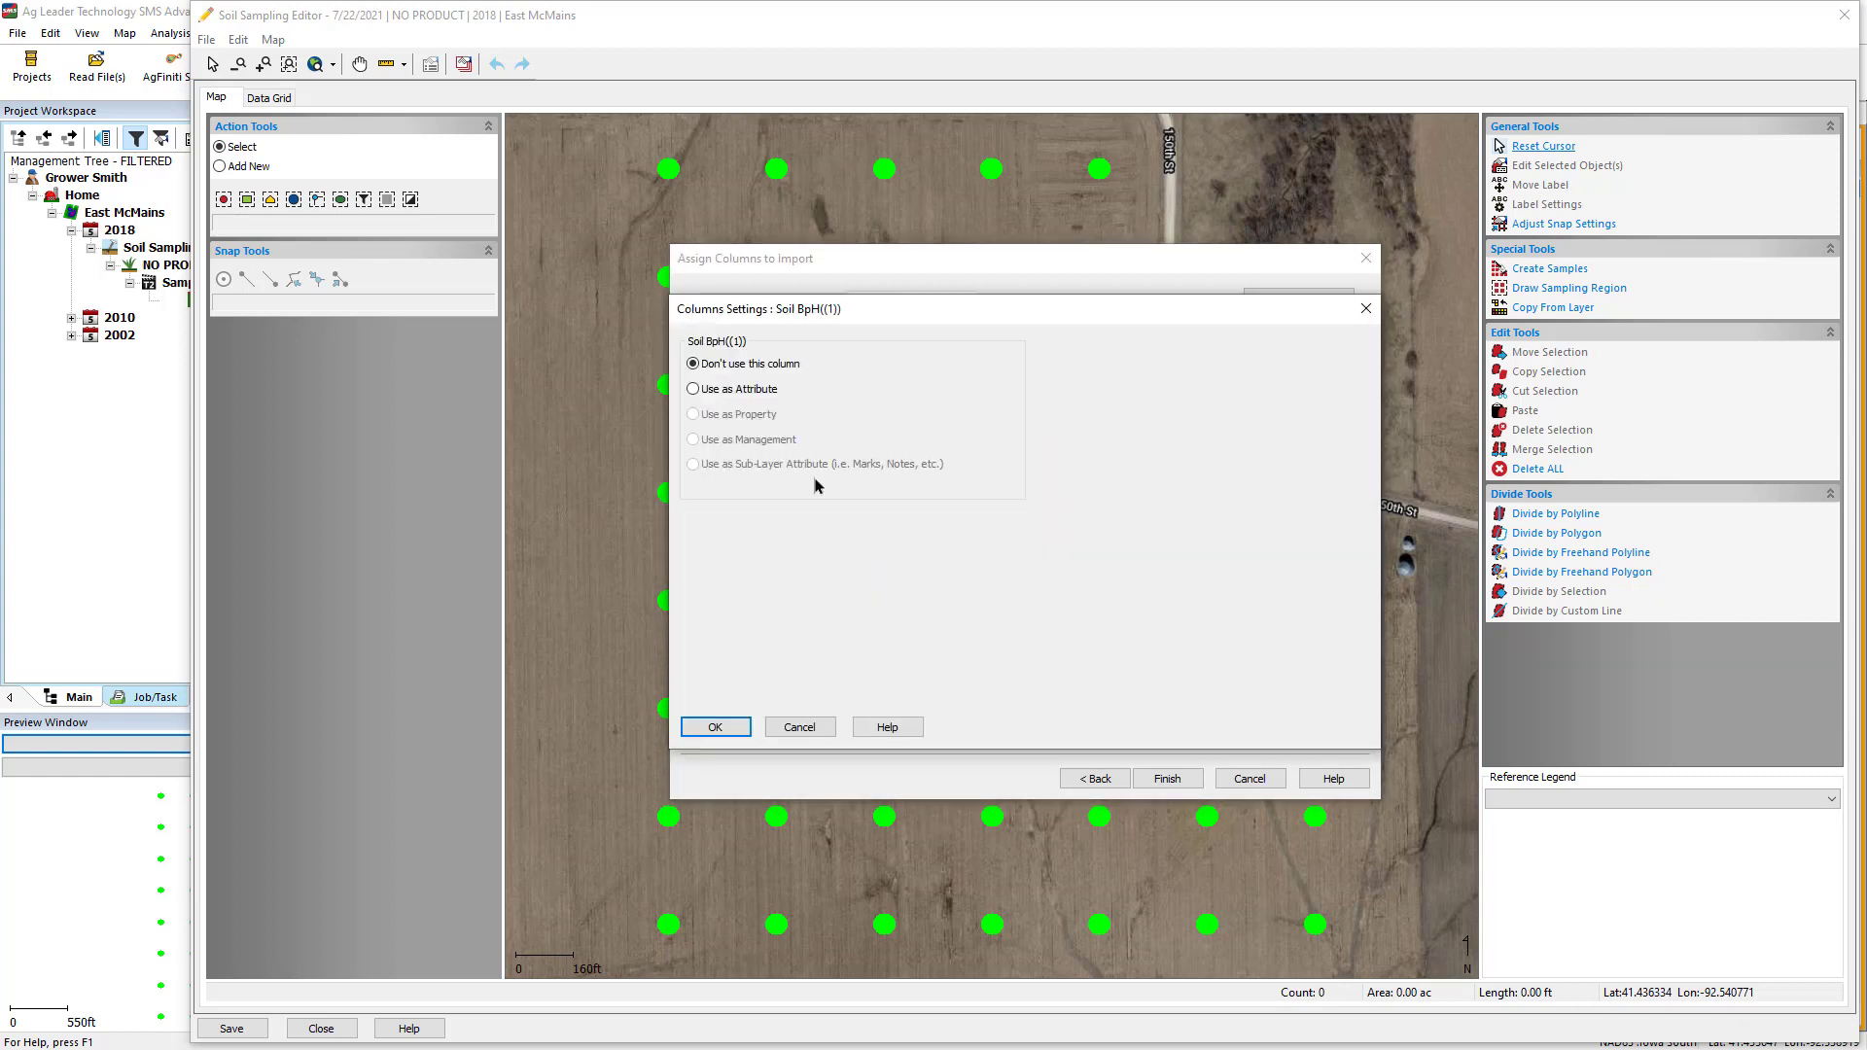
left_click(1106, 347)
type("Soil bph")
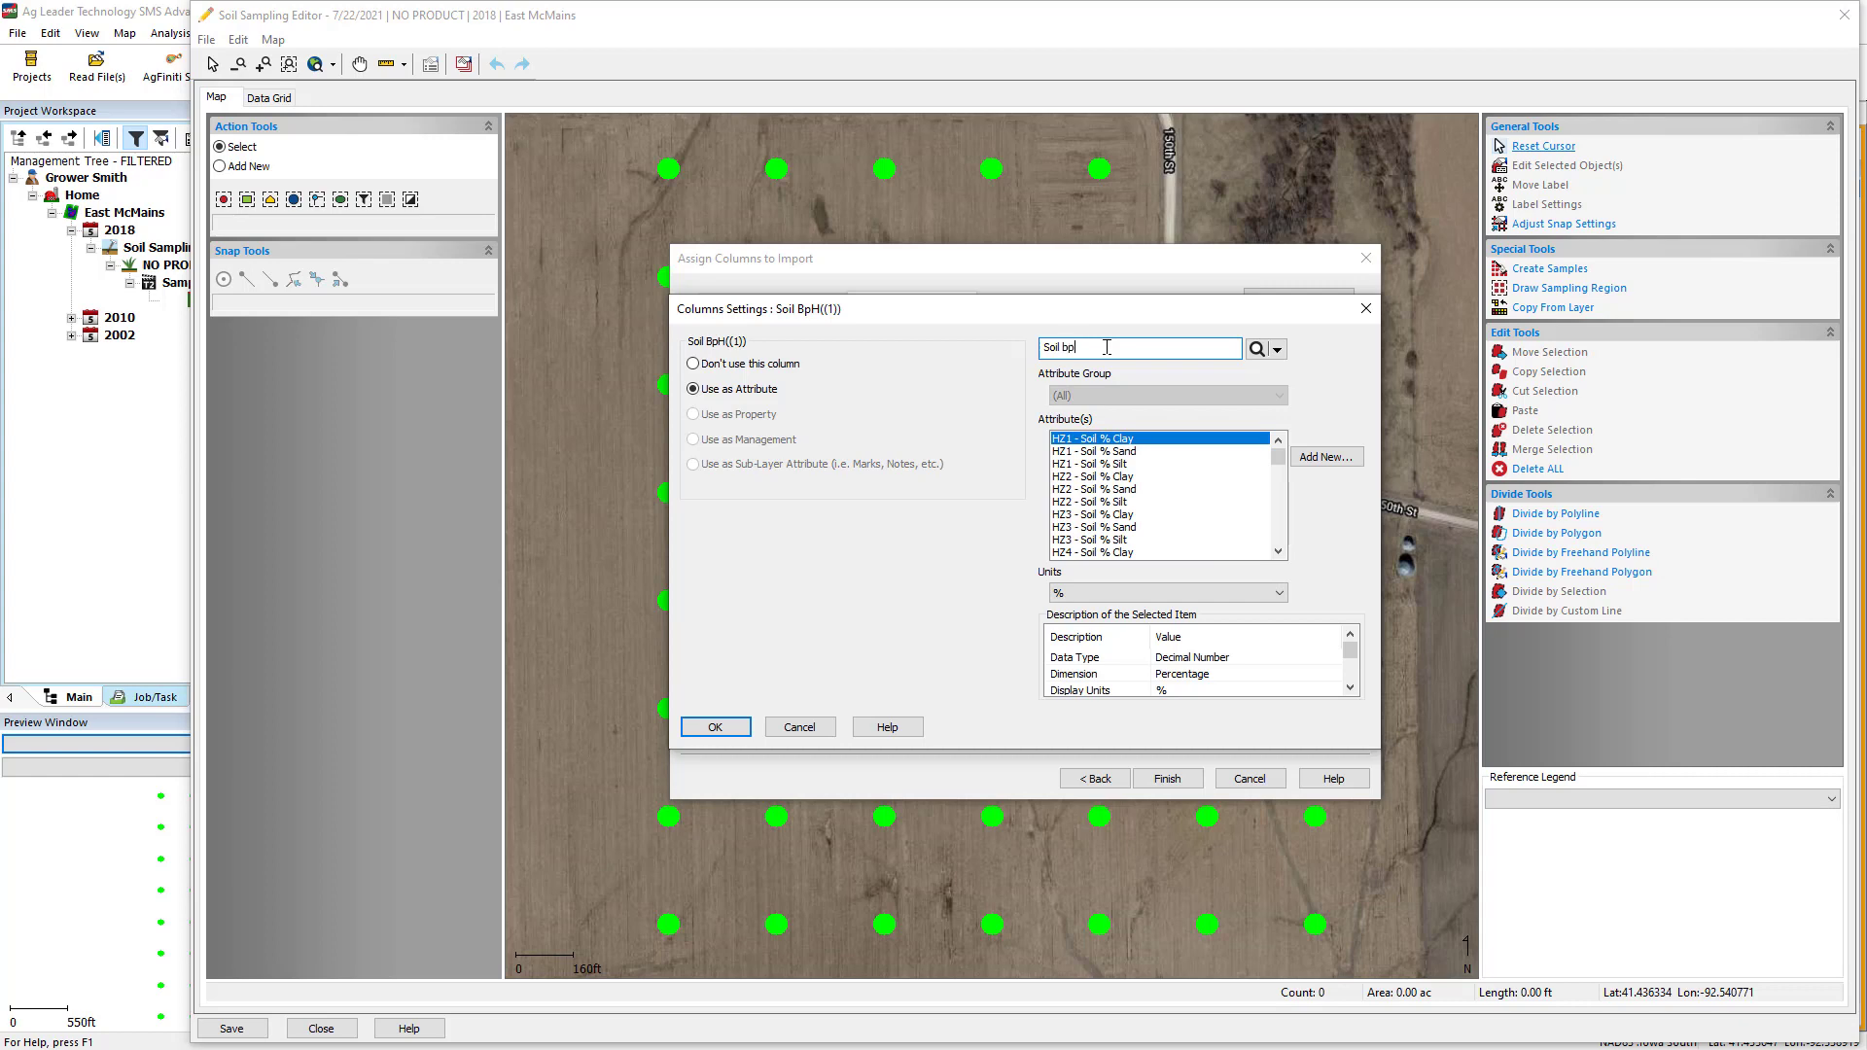
left_click(719, 728)
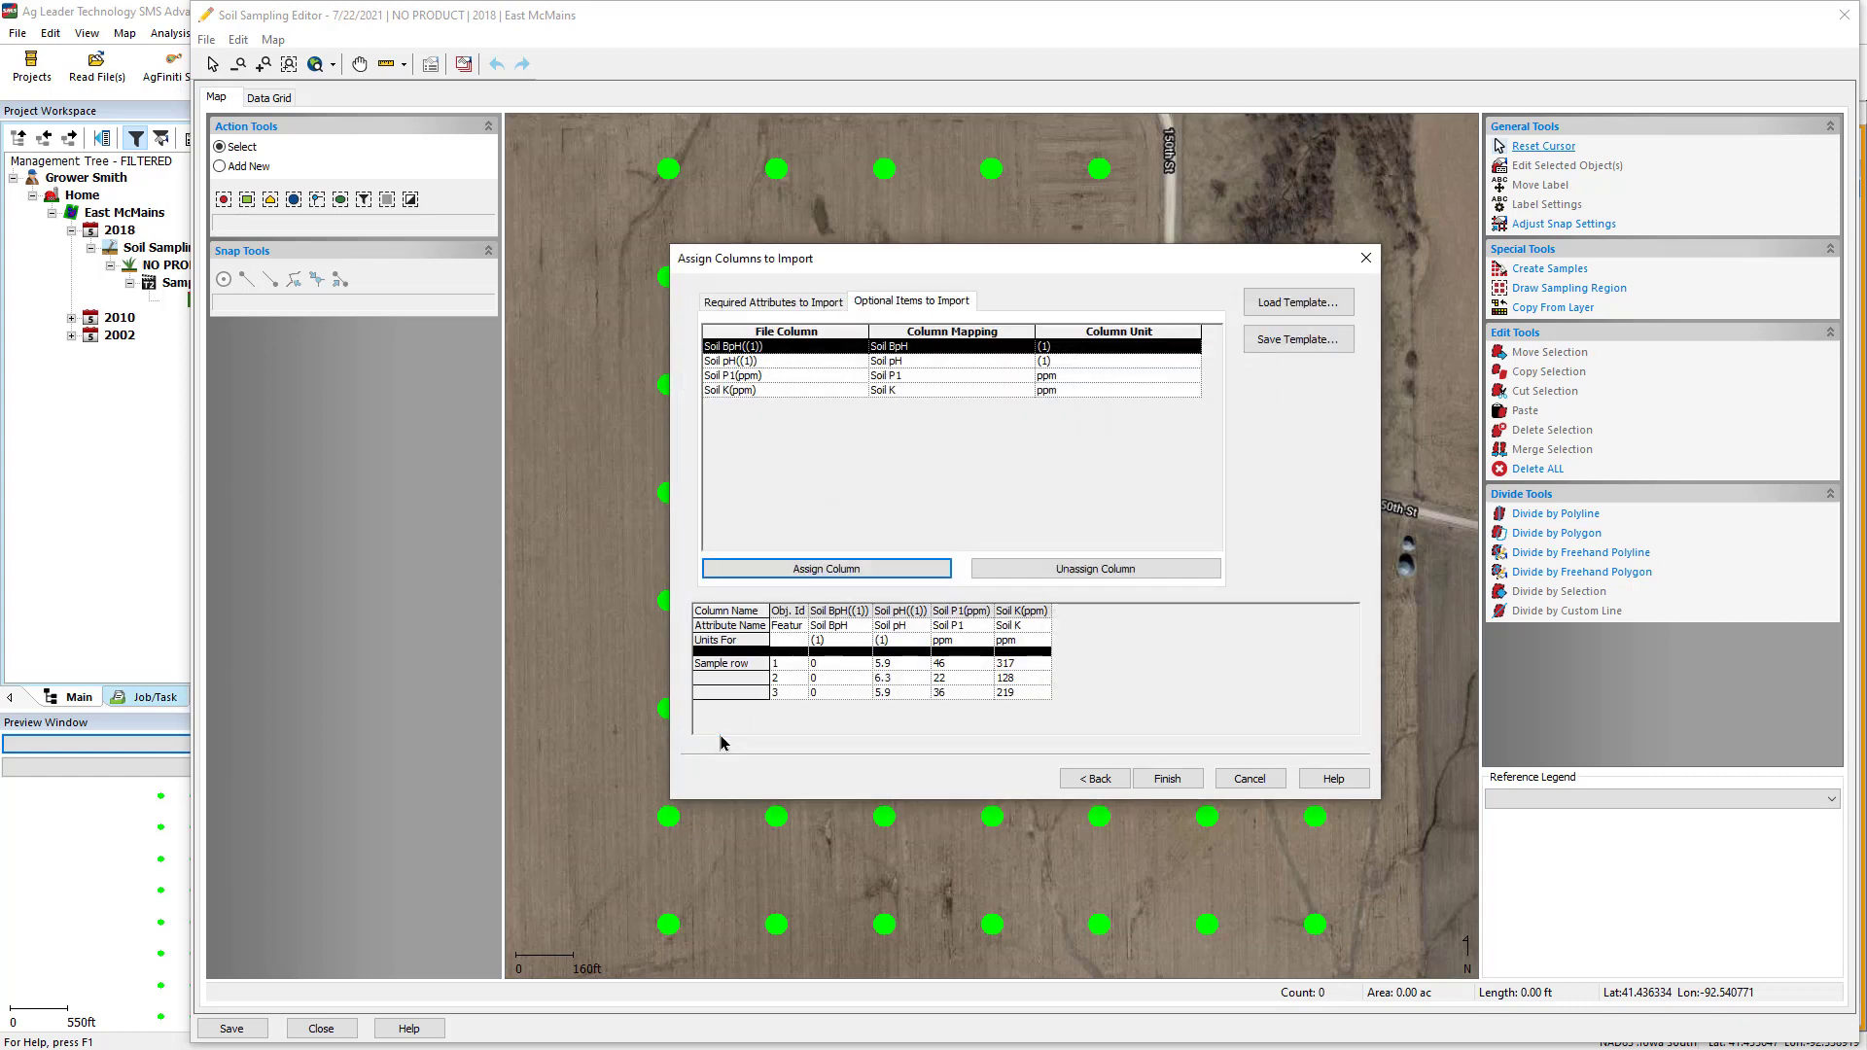
Step: Cancel saving a mapping template and finish the lab-data import
left_click(1288, 347)
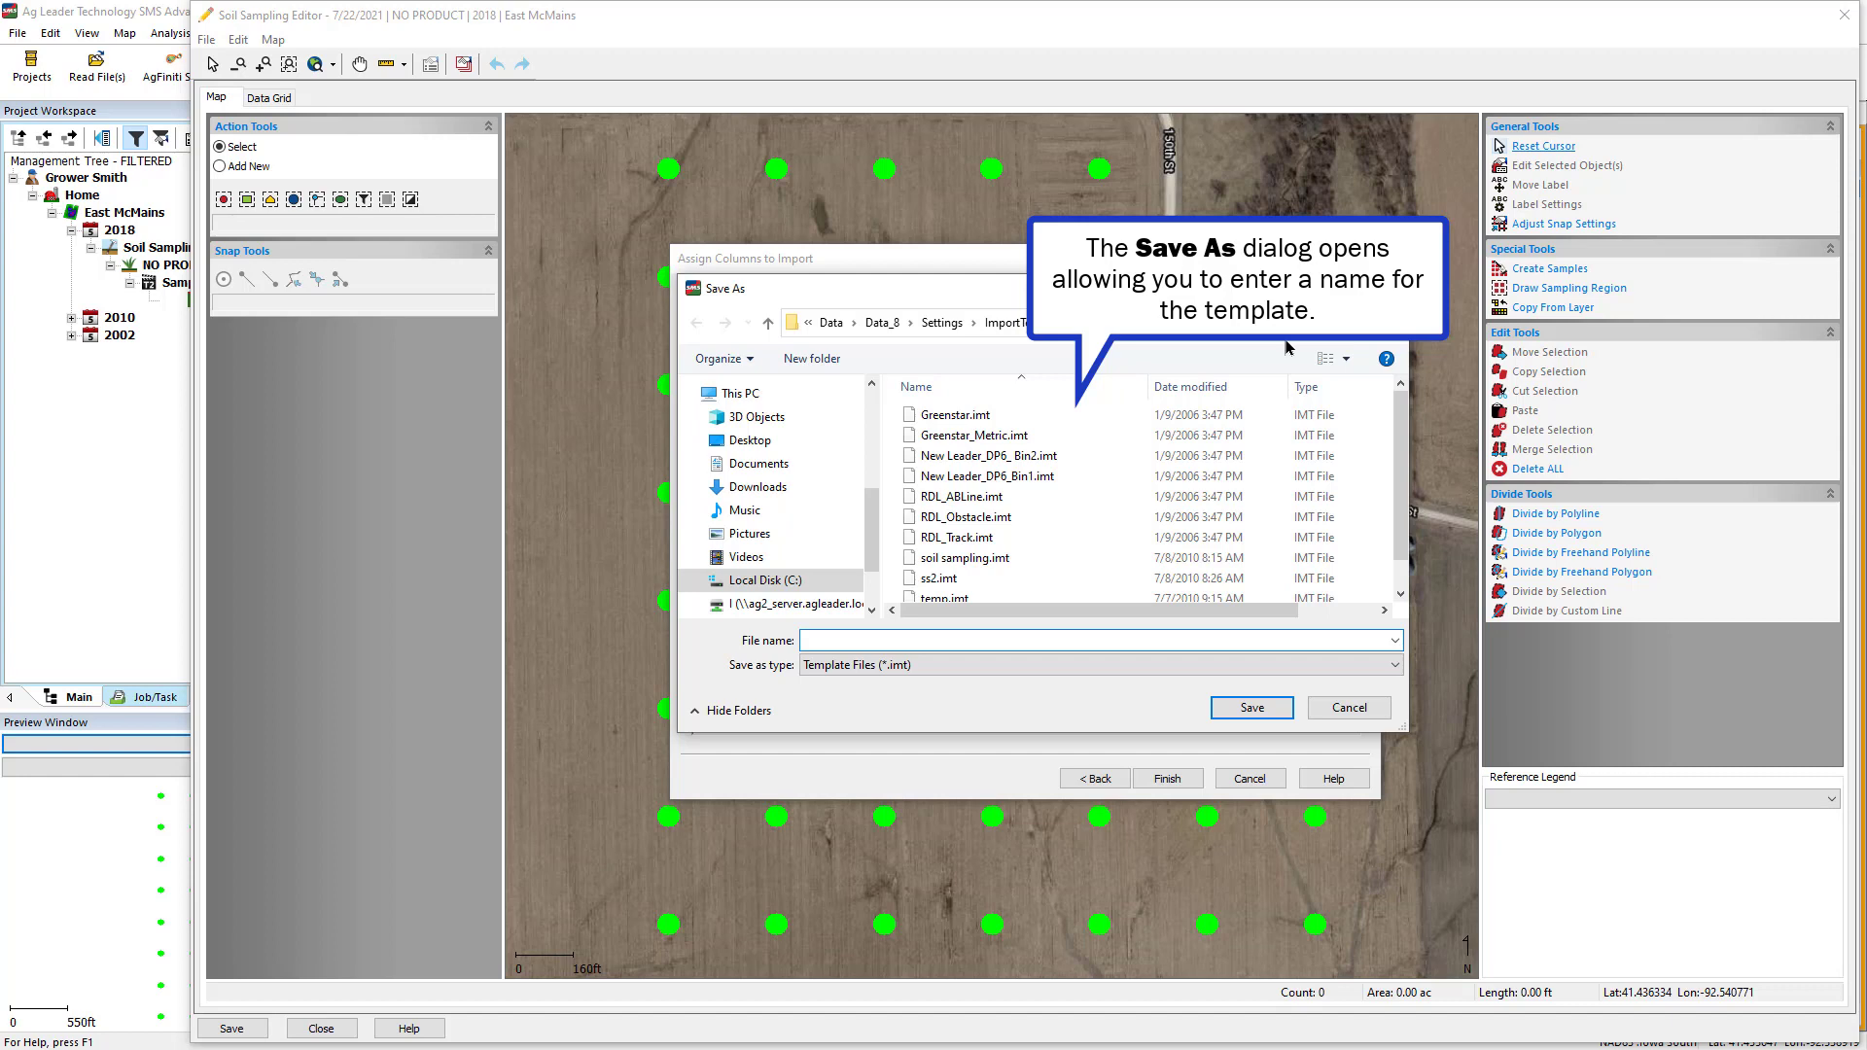
left_click(1346, 706)
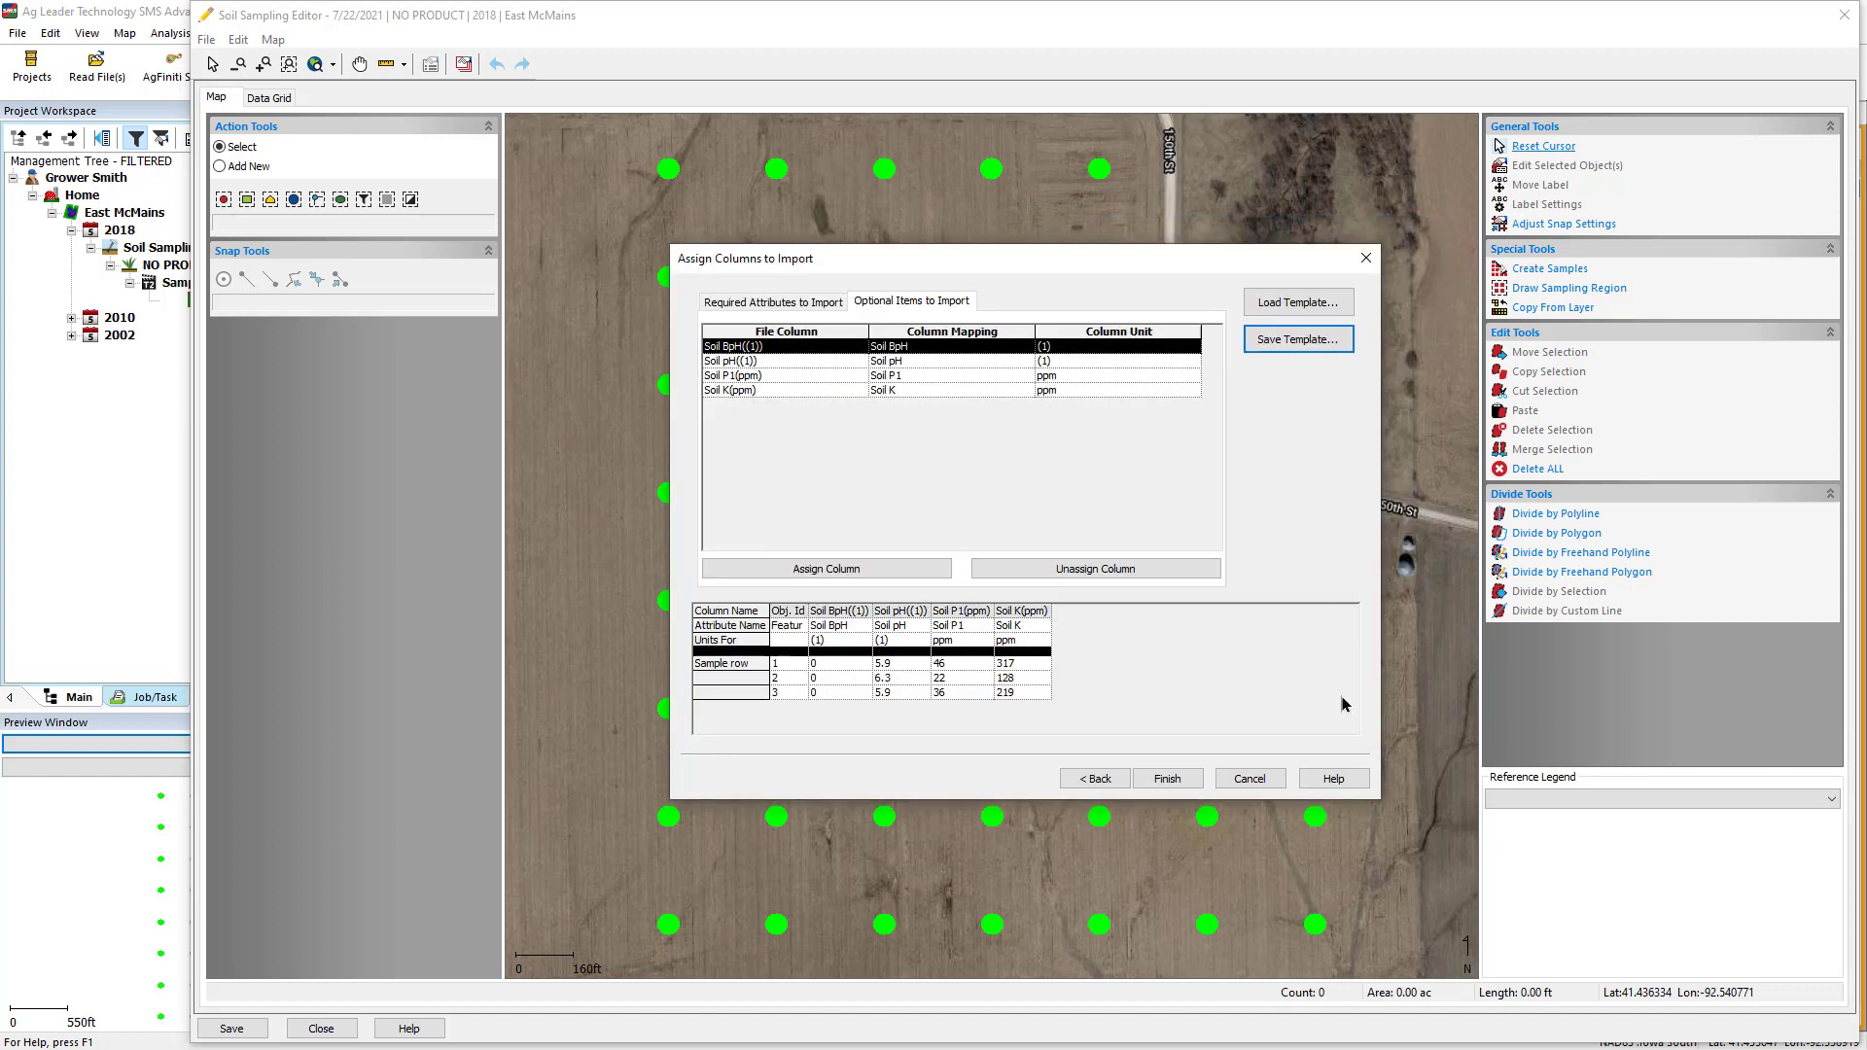
left_click(1139, 780)
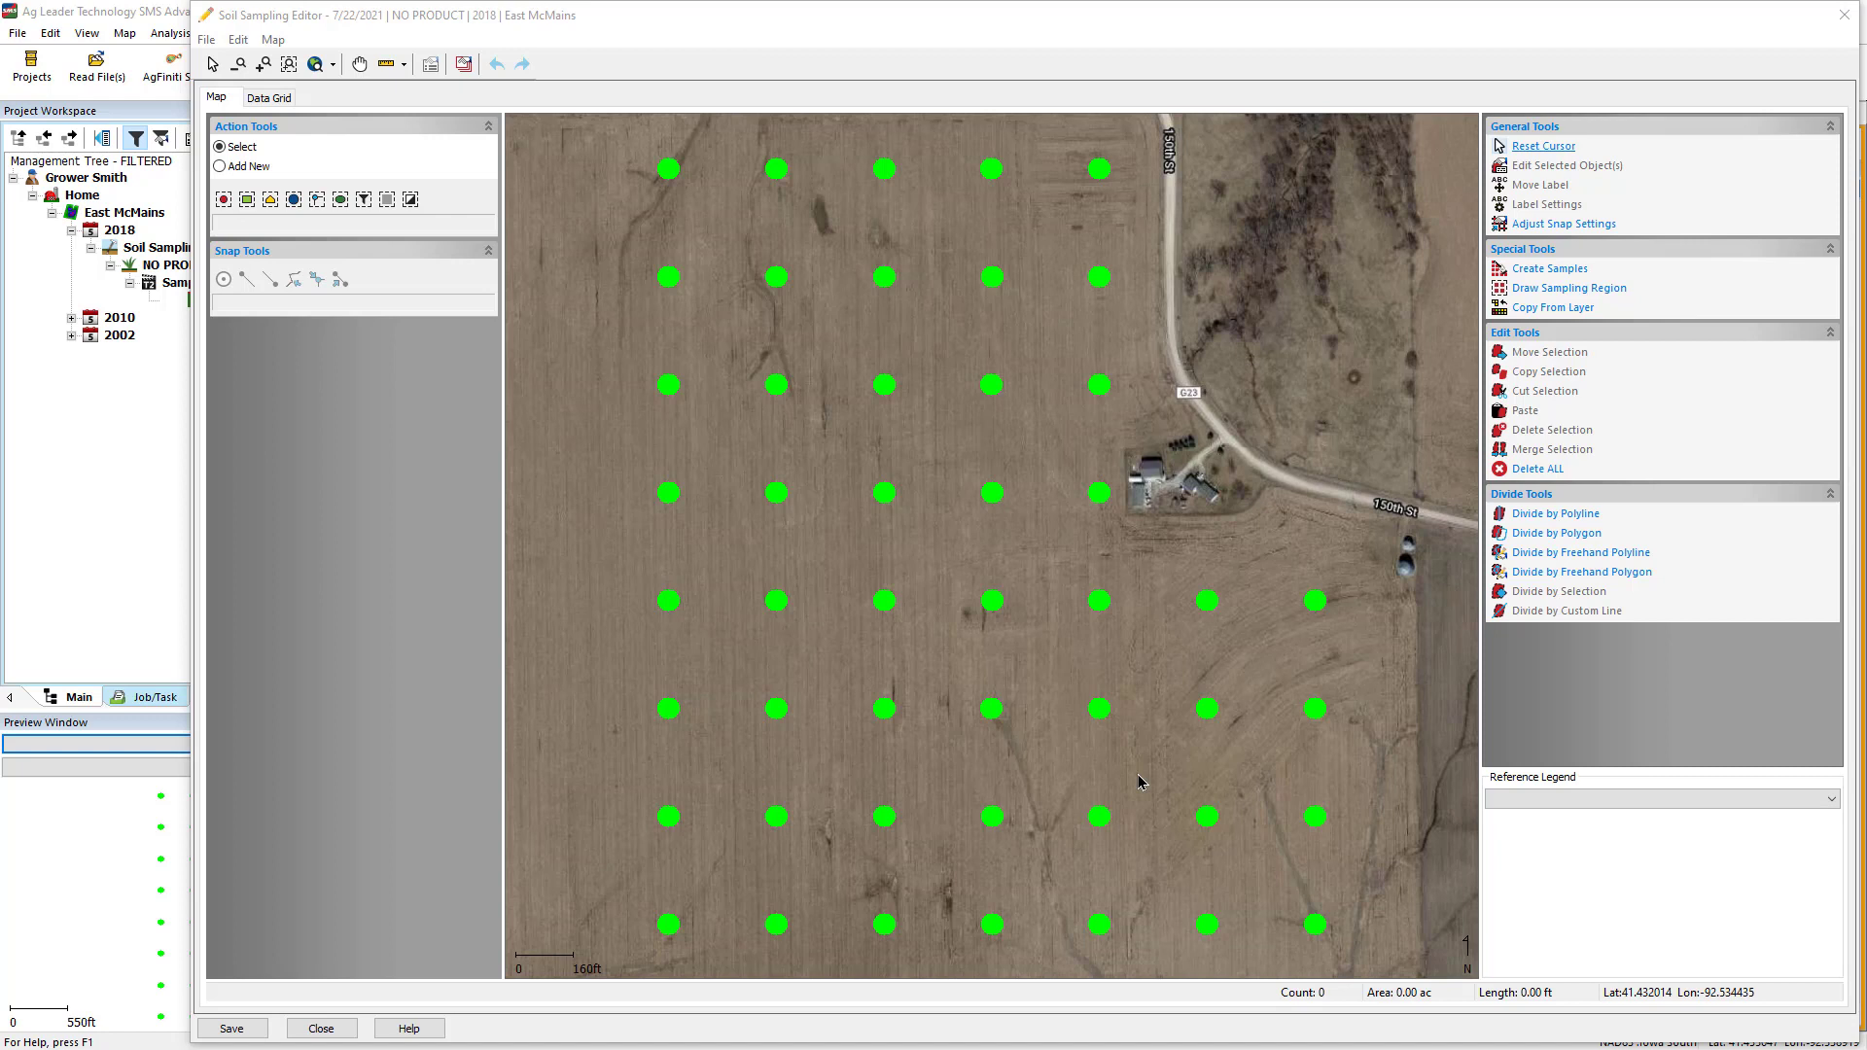
Step: Review the imported lab values in the Data Grid and save the sampling
left_click(281, 99)
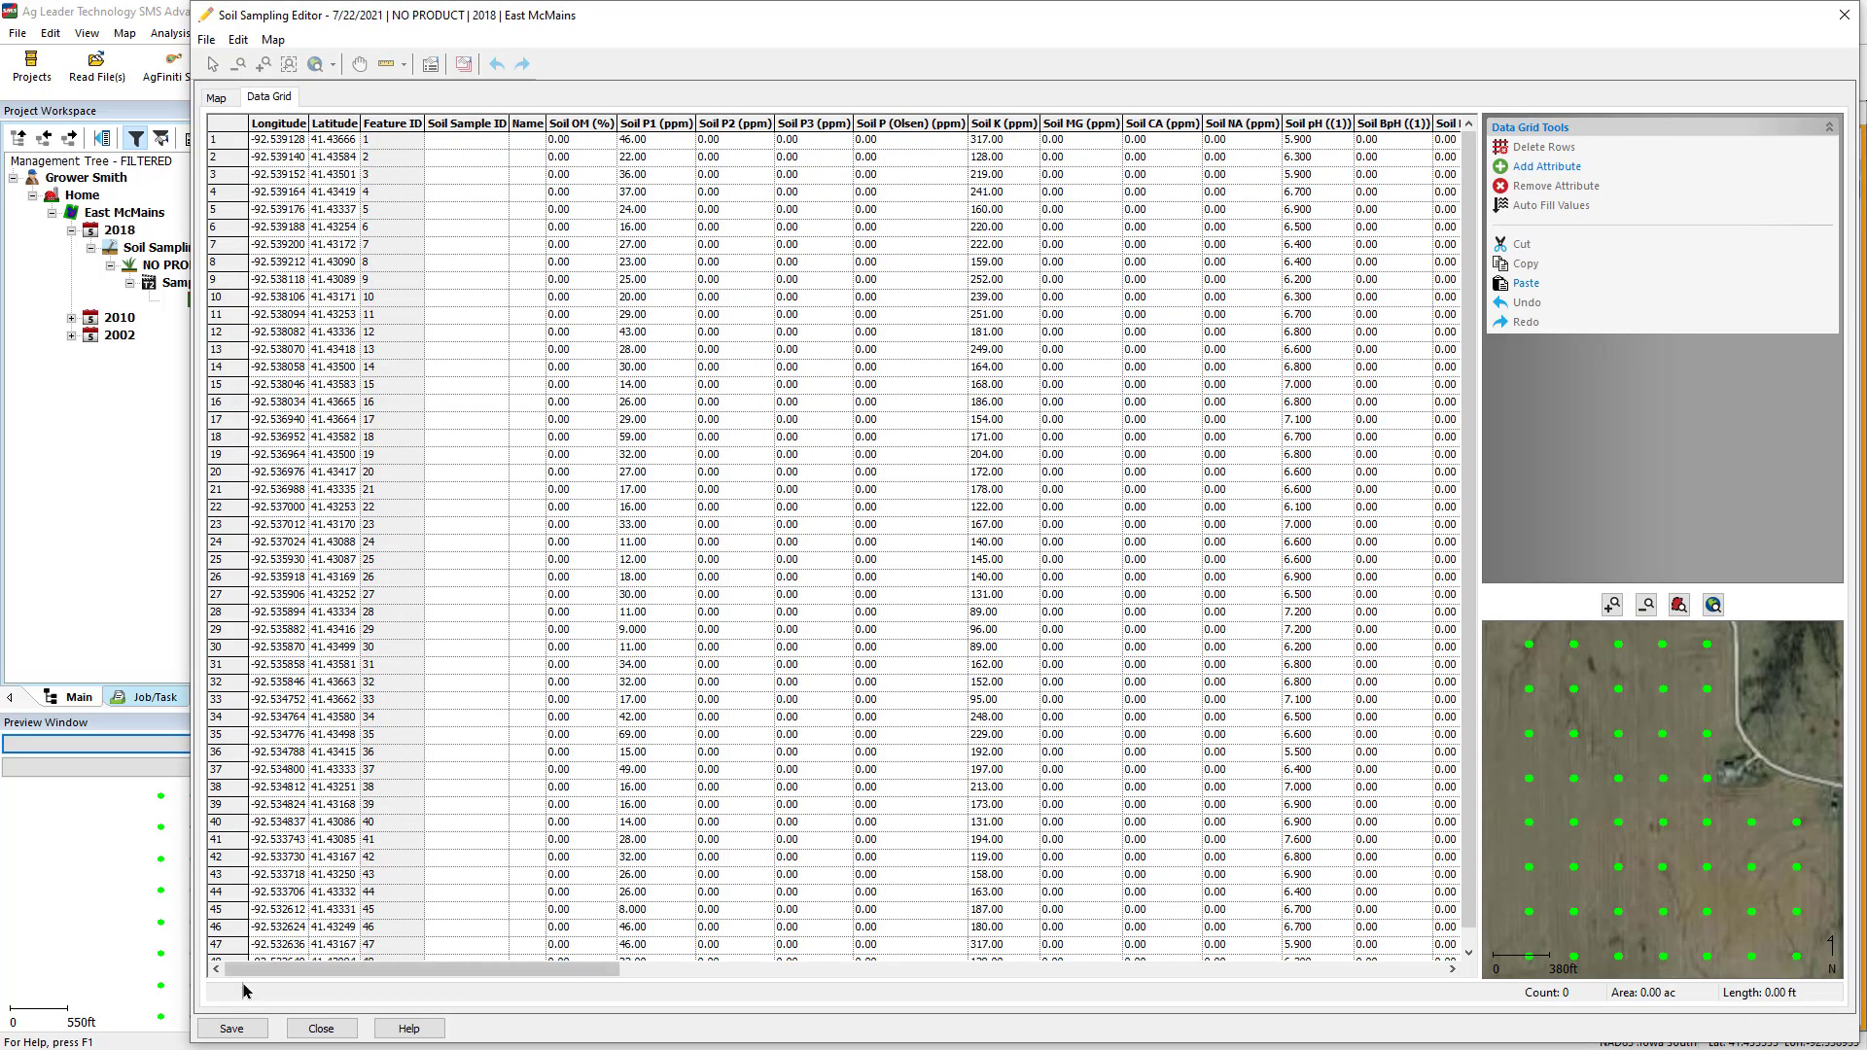
left_click(231, 1028)
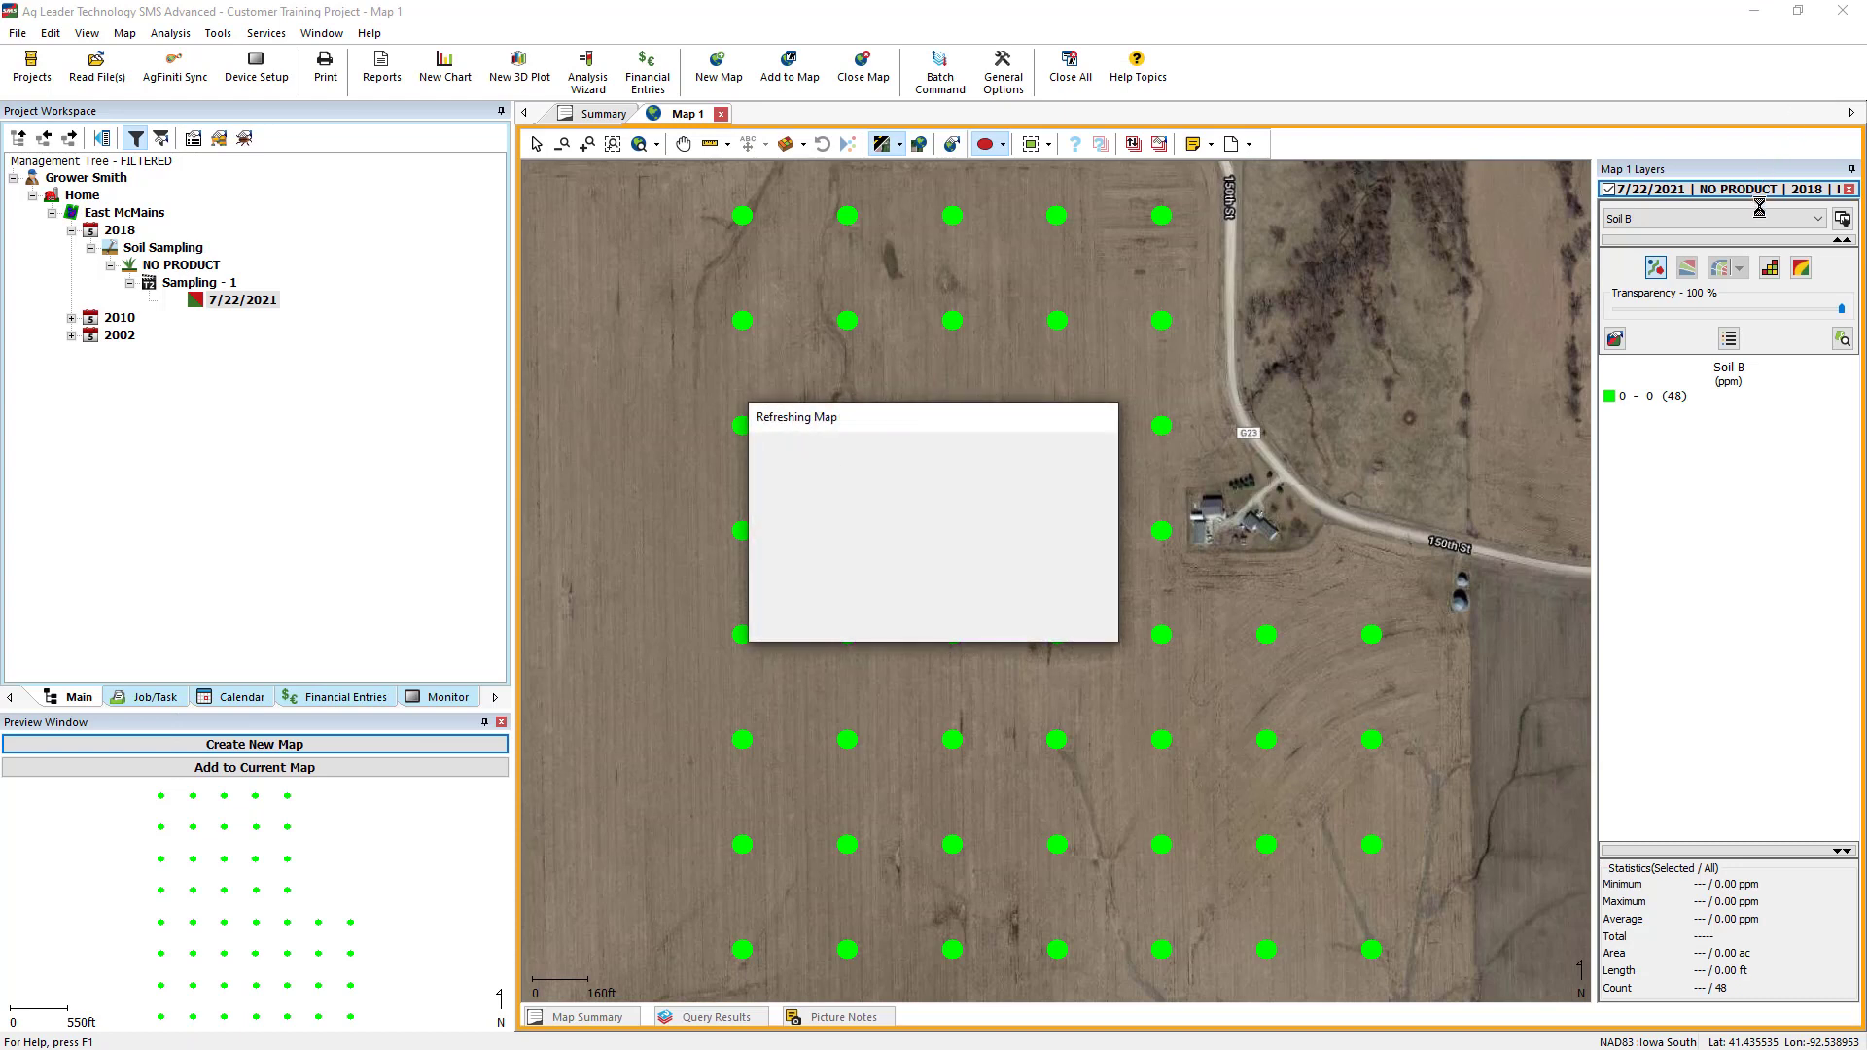